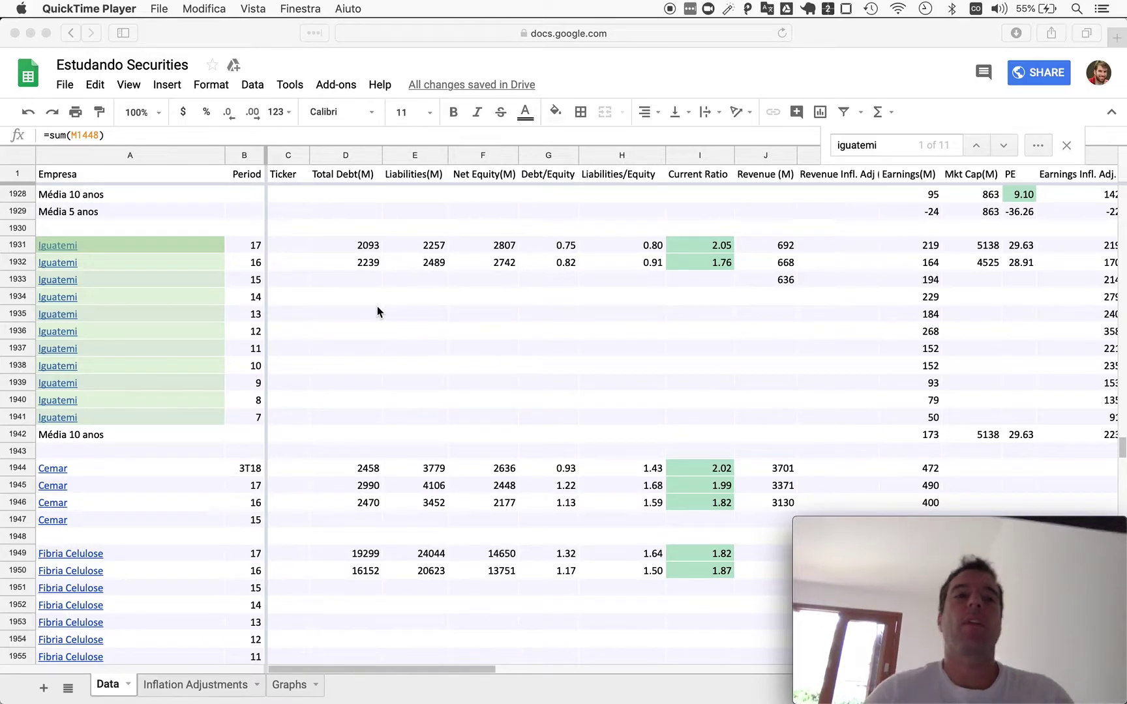
Open Iguatemi's quarterly results page from the company link in row 1931, and return to the spreadsheet
{"action": "left_click", "coordinate": [55, 244]}
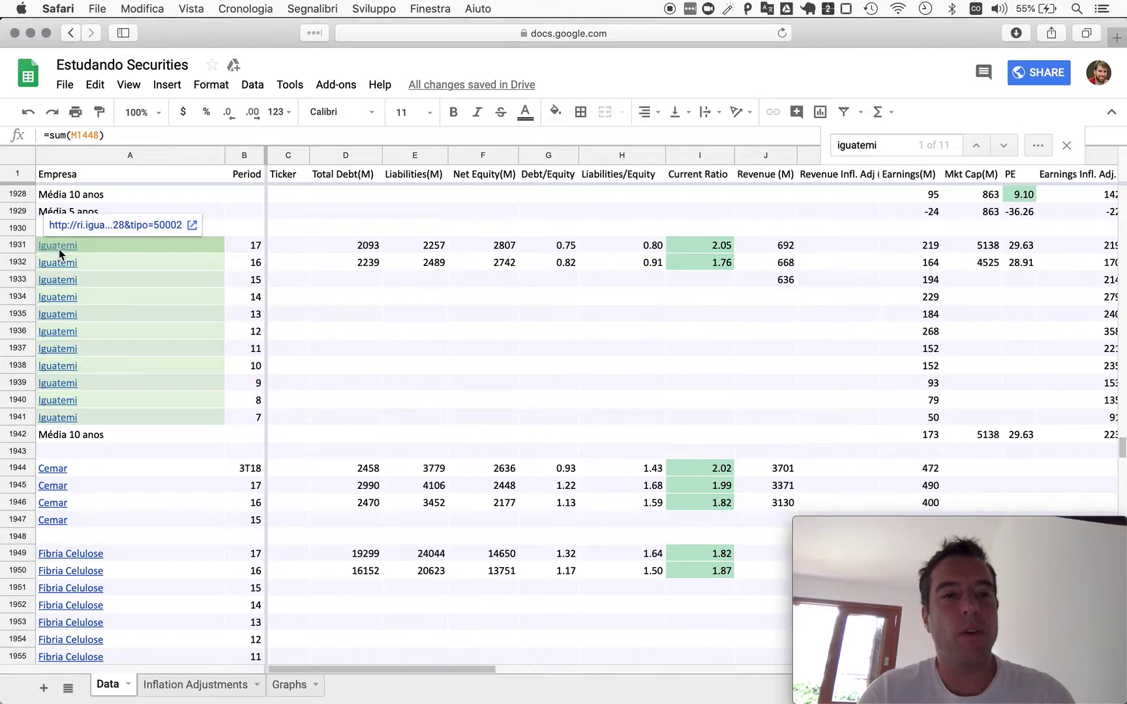
{"action": "left_click", "coordinate": [88, 227]}
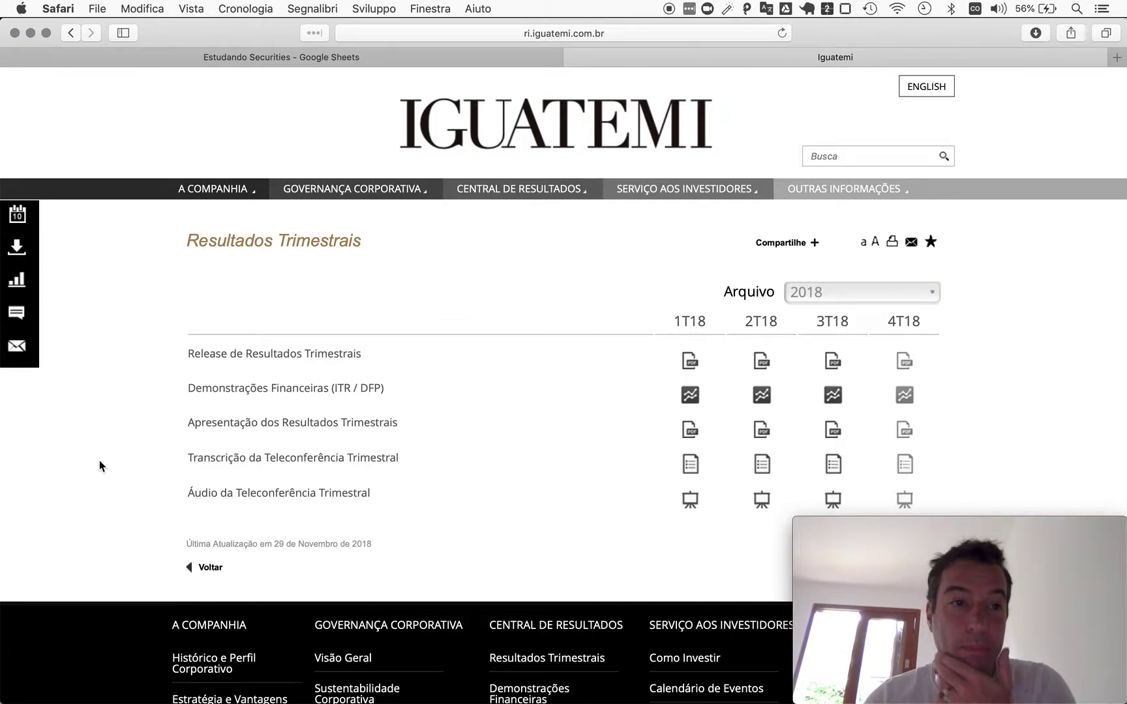
{"action": "key", "text": "ctrl+shift+Tab"}
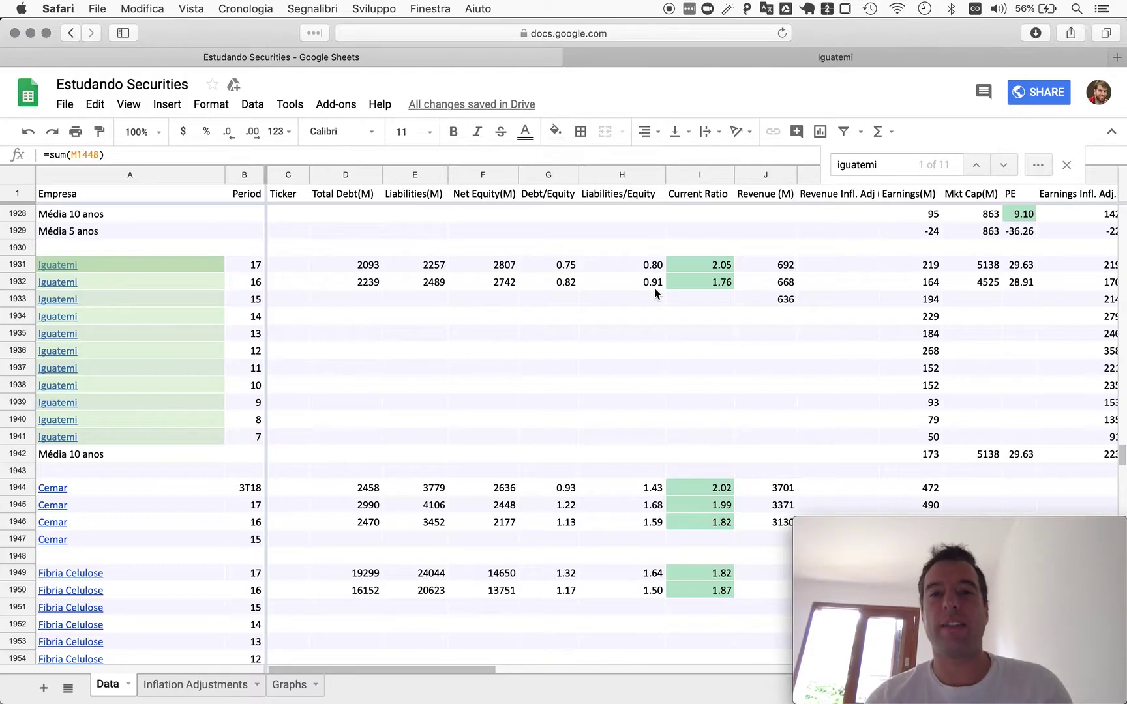
Close the search for iguatemi and review the company's existing figures across the columns up to Free Cash Flow
{"action": "left_click", "coordinate": [1066, 165]}
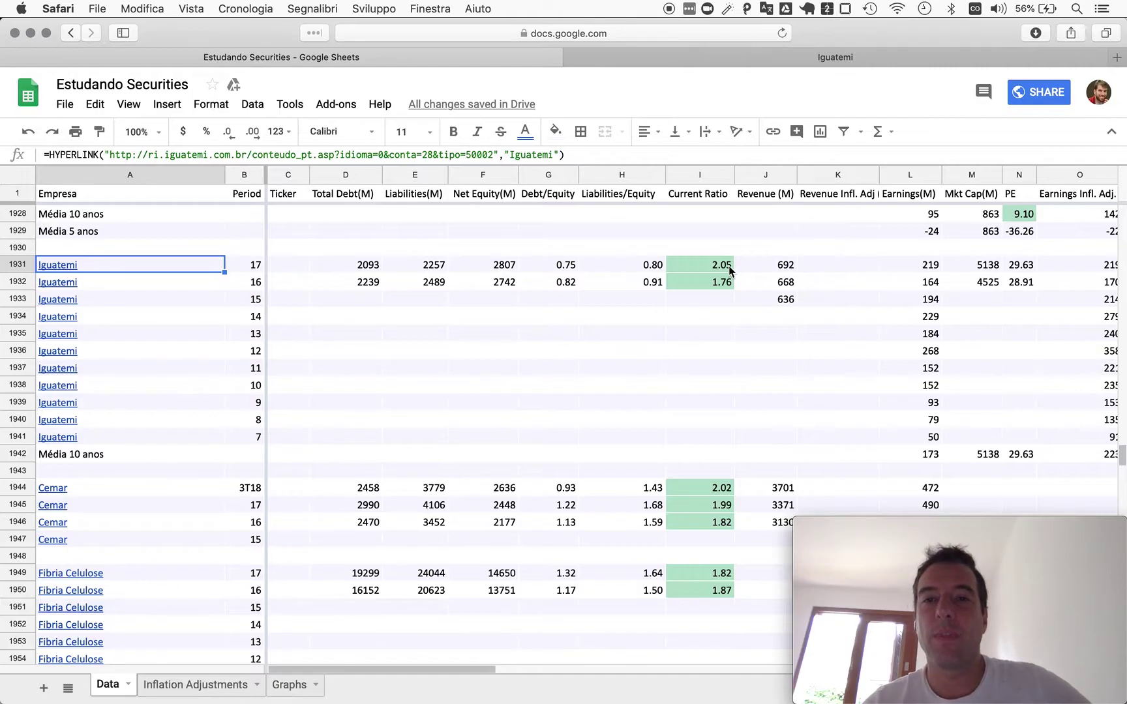
{"action": "scroll", "coordinate": [857, 350], "scroll_direction": "right", "scroll_amount": 1}
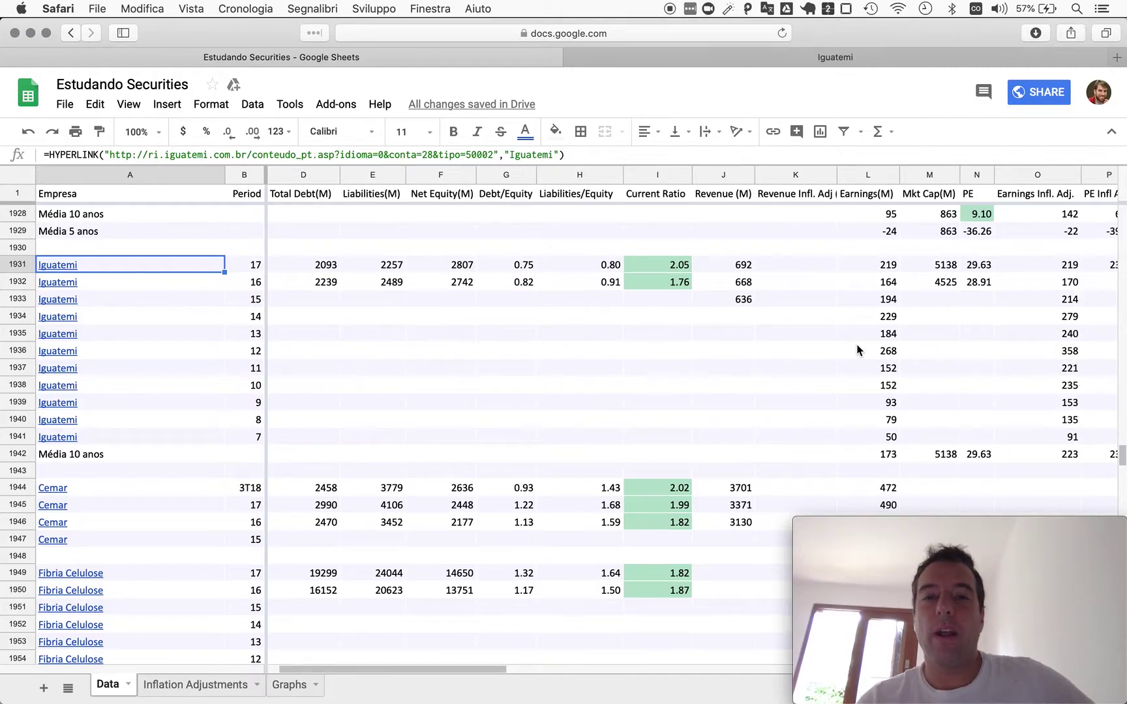
{"action": "scroll", "coordinate": [857, 351], "scroll_direction": "right", "scroll_amount": 4}
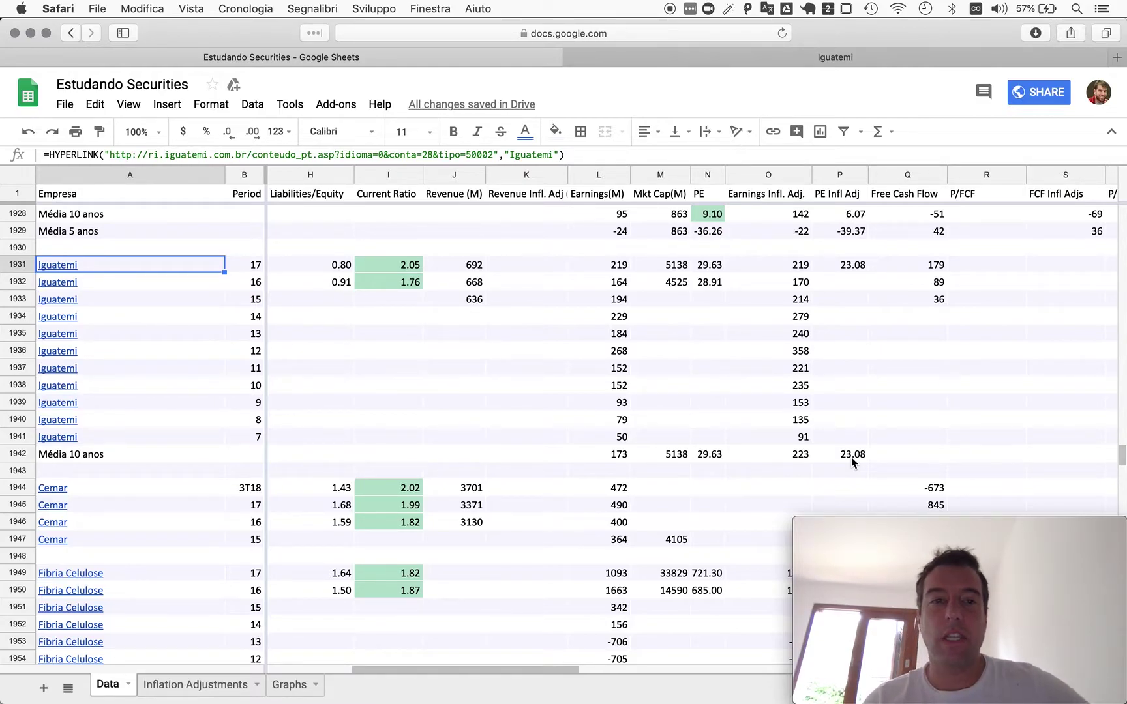
{"action": "mouse_move", "coordinate": [46, 265]}
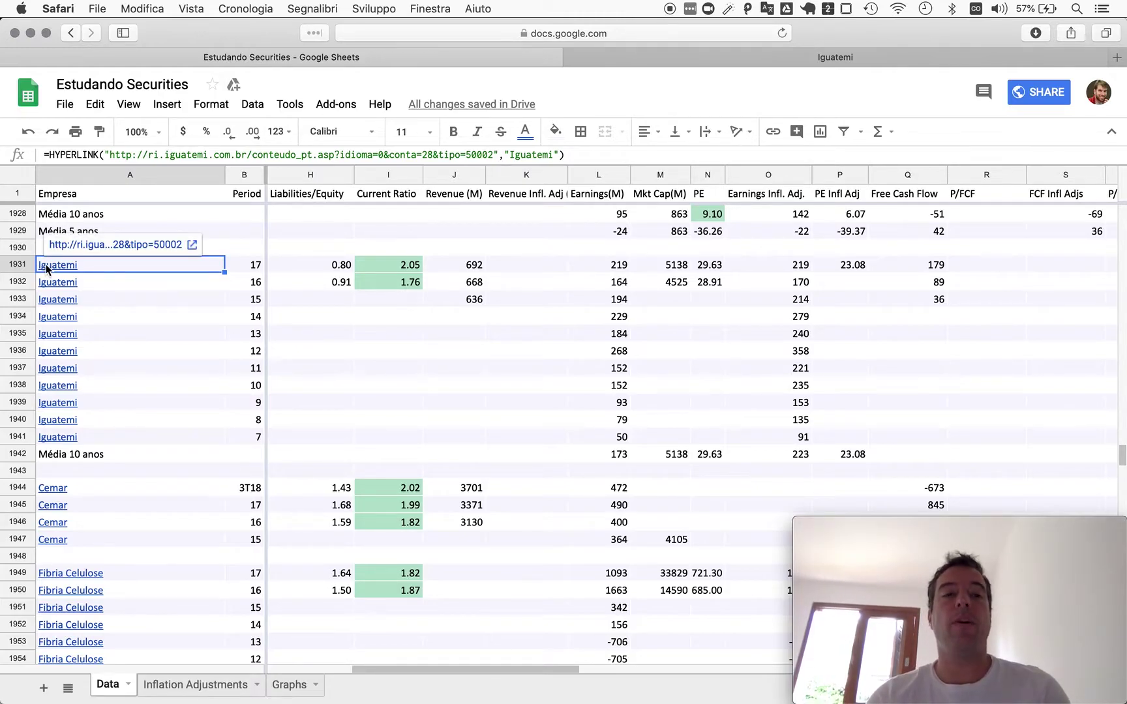
{"action": "scroll", "coordinate": [59, 277], "scroll_direction": "left", "scroll_amount": 4}
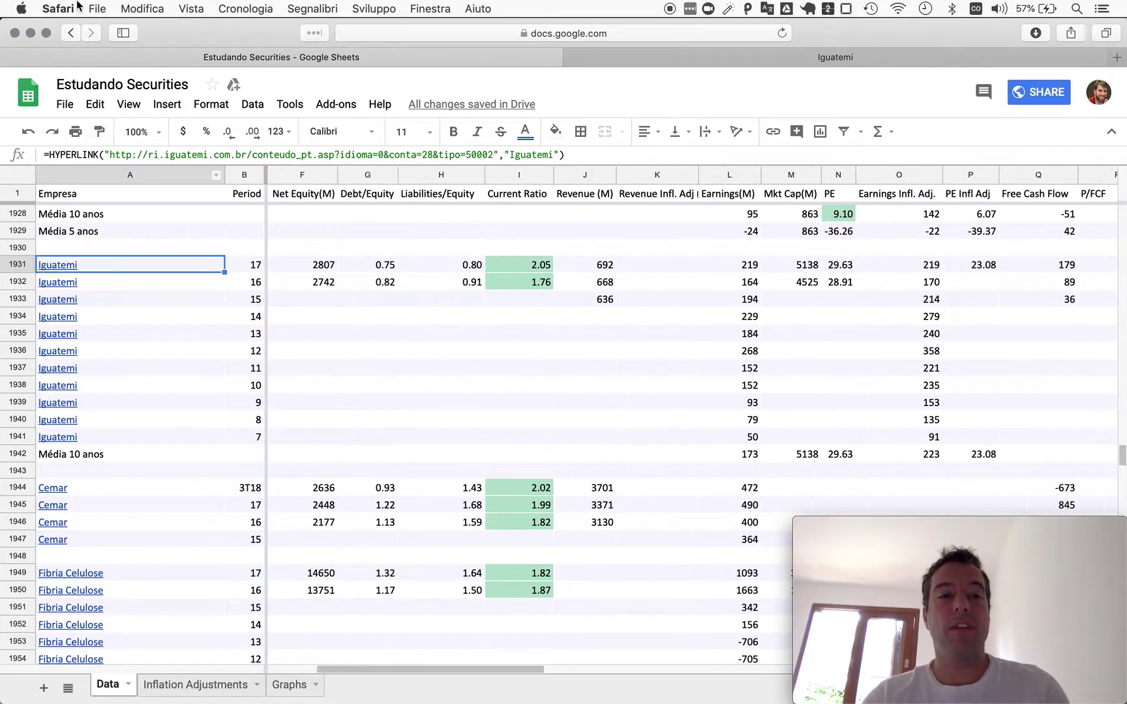
Insert an empty row above the first Iguatemi row
{"action": "left_click", "coordinate": [167, 104]}
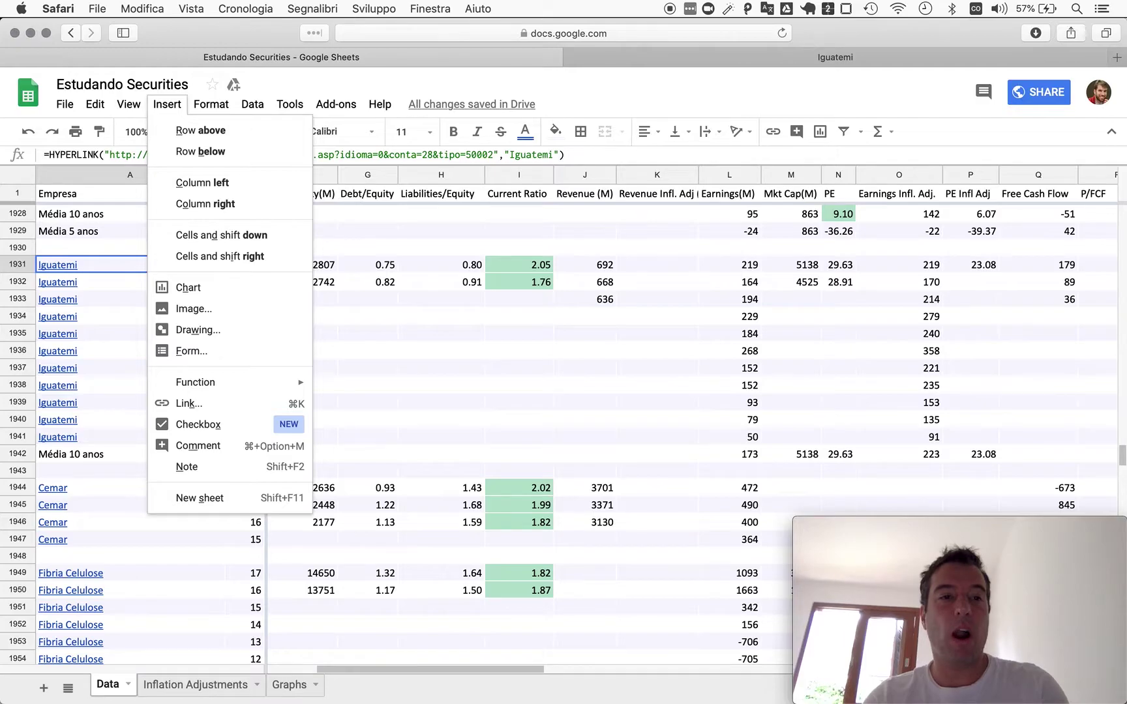
{"action": "left_click", "coordinate": [200, 130]}
{"action": "key", "text": "Down"}
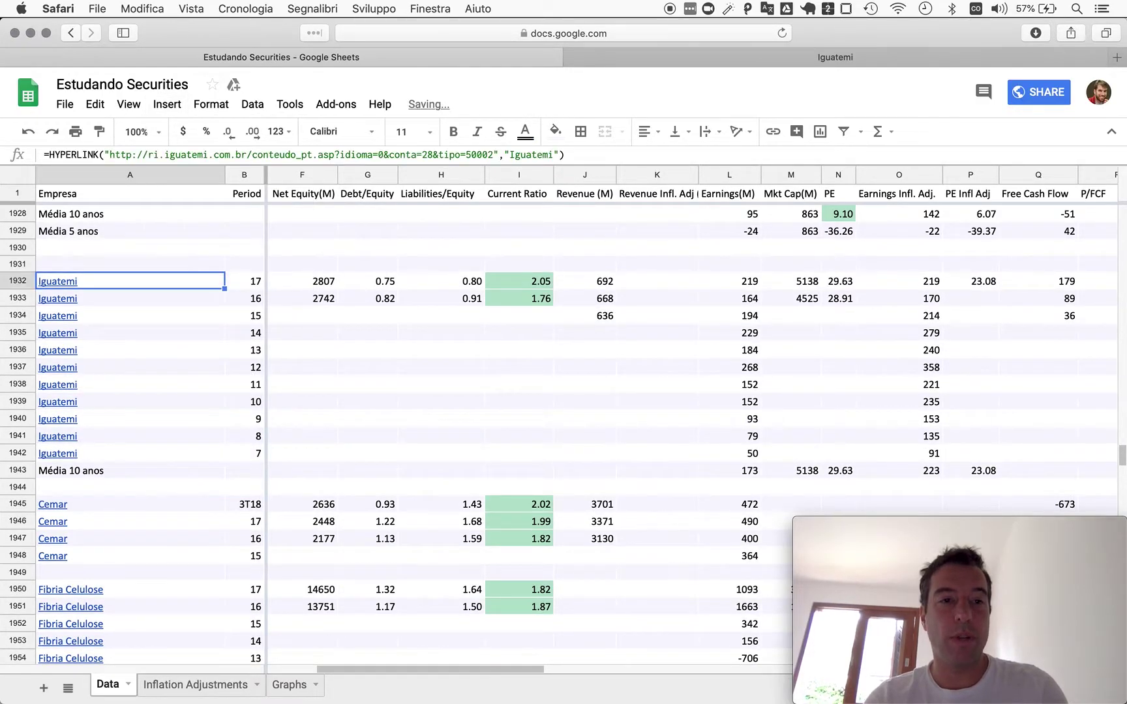
Fill the new row 1931 with the Iguatemi link copied from the row below and the period 3T18
{"action": "key", "text": "super+c"}
{"action": "key", "text": "Up"}
{"action": "key", "text": "super+v"}
{"action": "key", "text": "Right"}
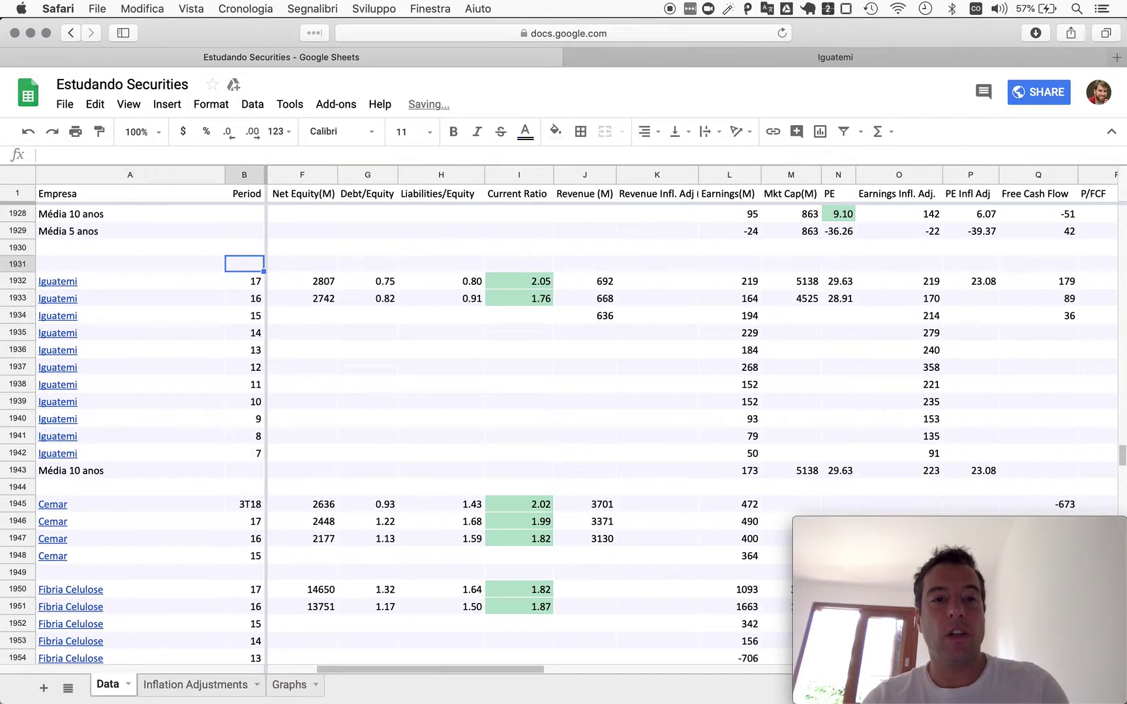
{"action": "type", "text": "3T18"}
{"action": "key", "text": "Return"}
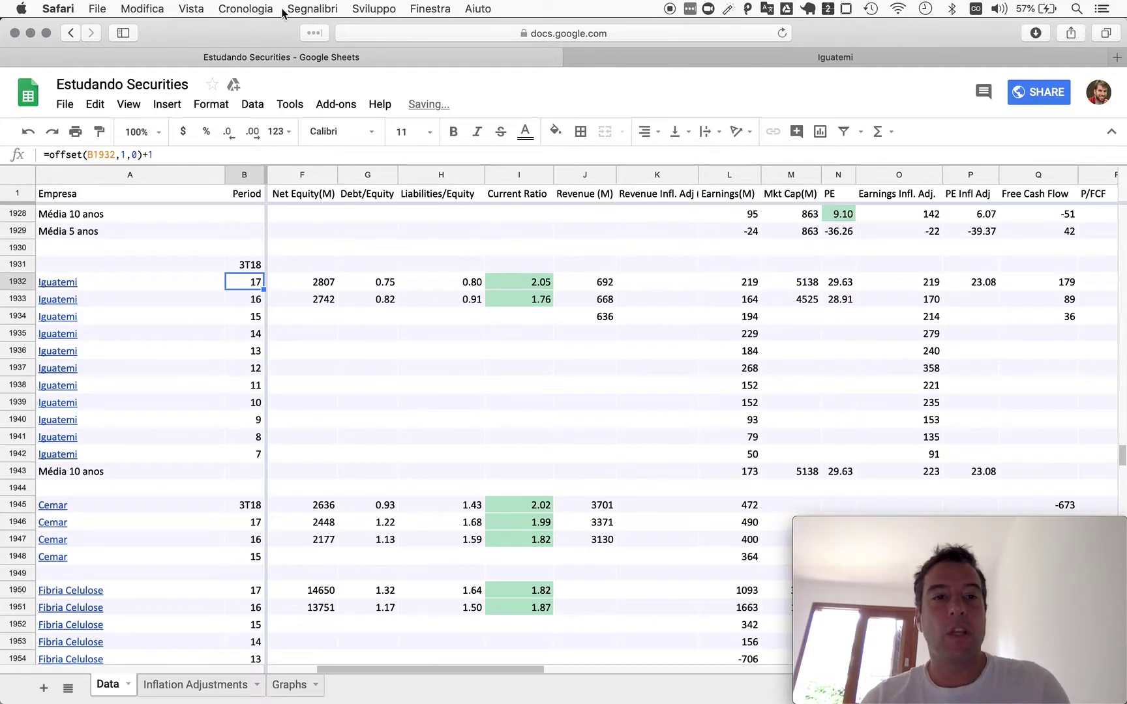
Open the 3T18 Demonstrações Financeiras (ITR / DFP) document from the Iguatemi page and check its index for the consolidated statements
{"action": "left_click", "coordinate": [626, 56]}
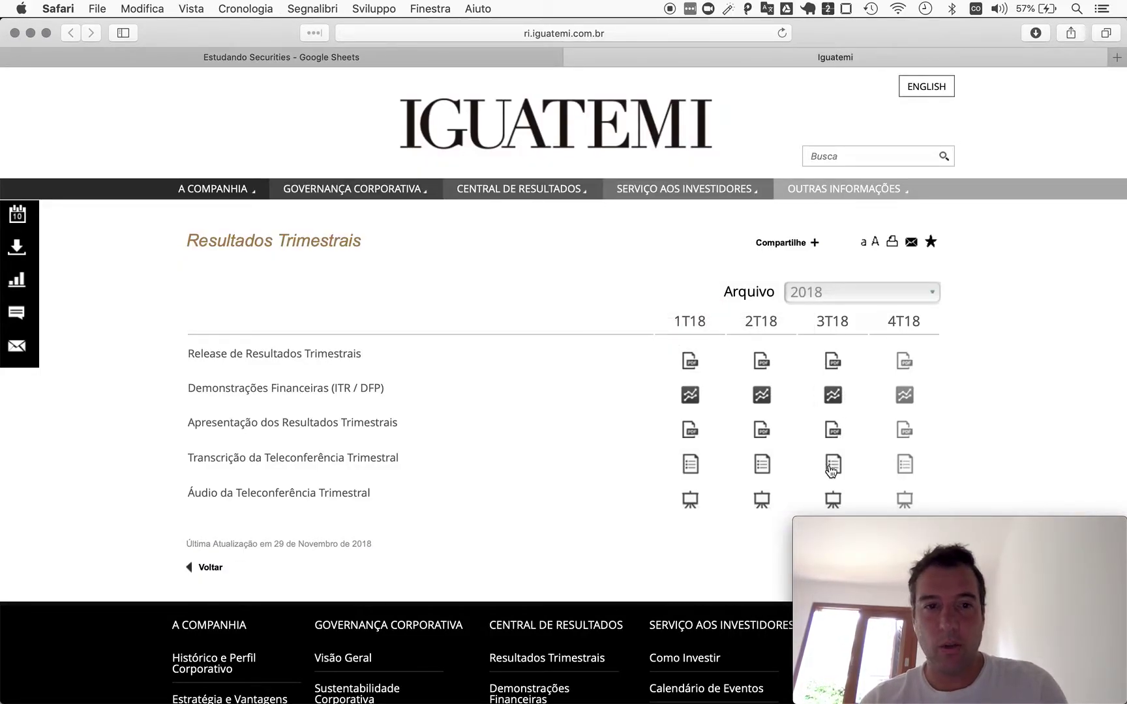
{"action": "left_click", "coordinate": [833, 396]}
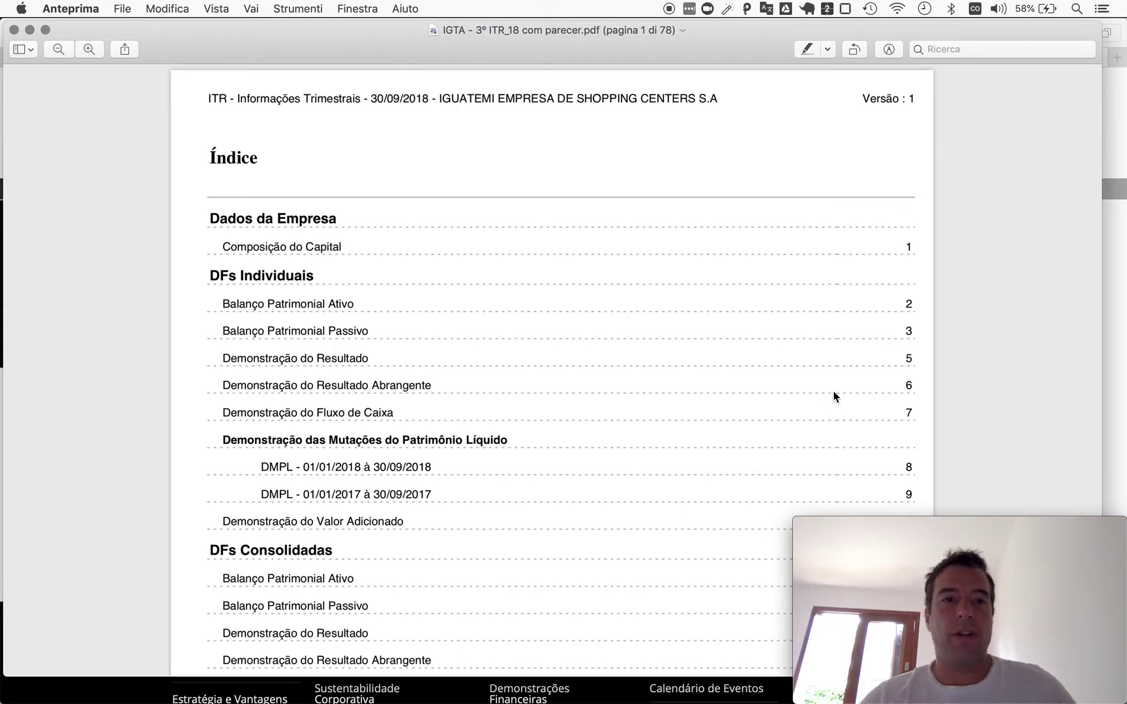
{"action": "scroll", "coordinate": [573, 503], "scroll_direction": "down", "scroll_amount": 8}
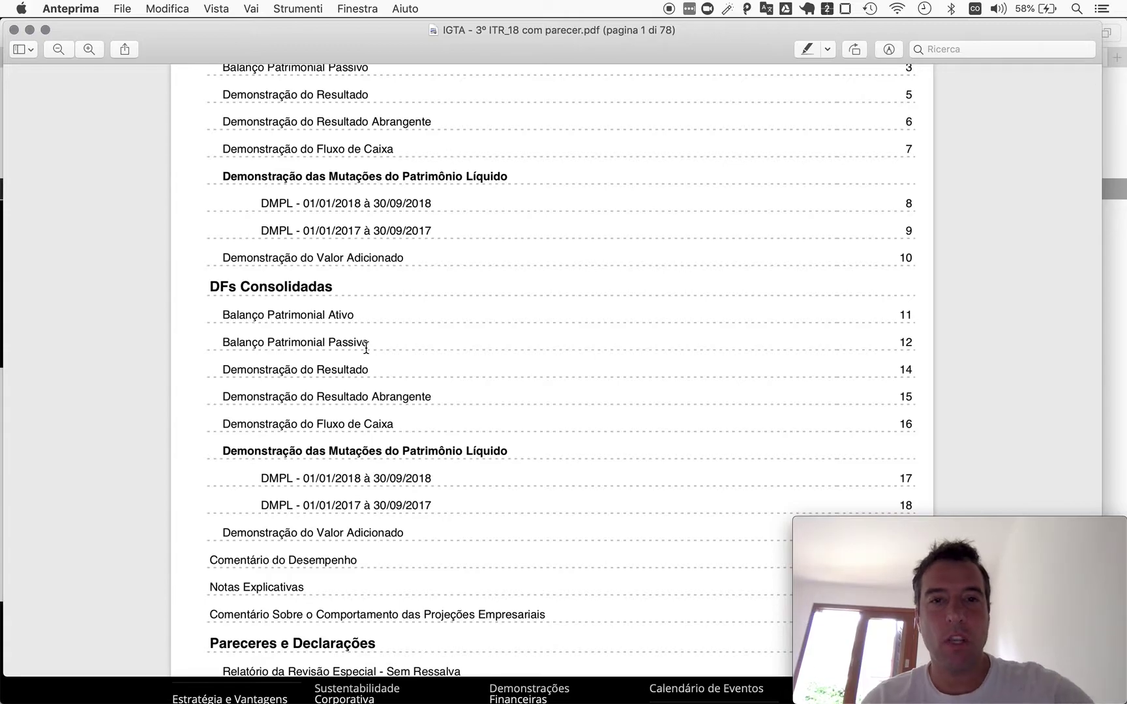
Go to page 14 of the report and locate Patrimônio Líquido Consolidado in the consolidated Balanço Patrimonial Passivo
{"action": "key", "text": "alt+super+g"}
{"action": "type", "text": "14"}
{"action": "key", "text": "Return"}
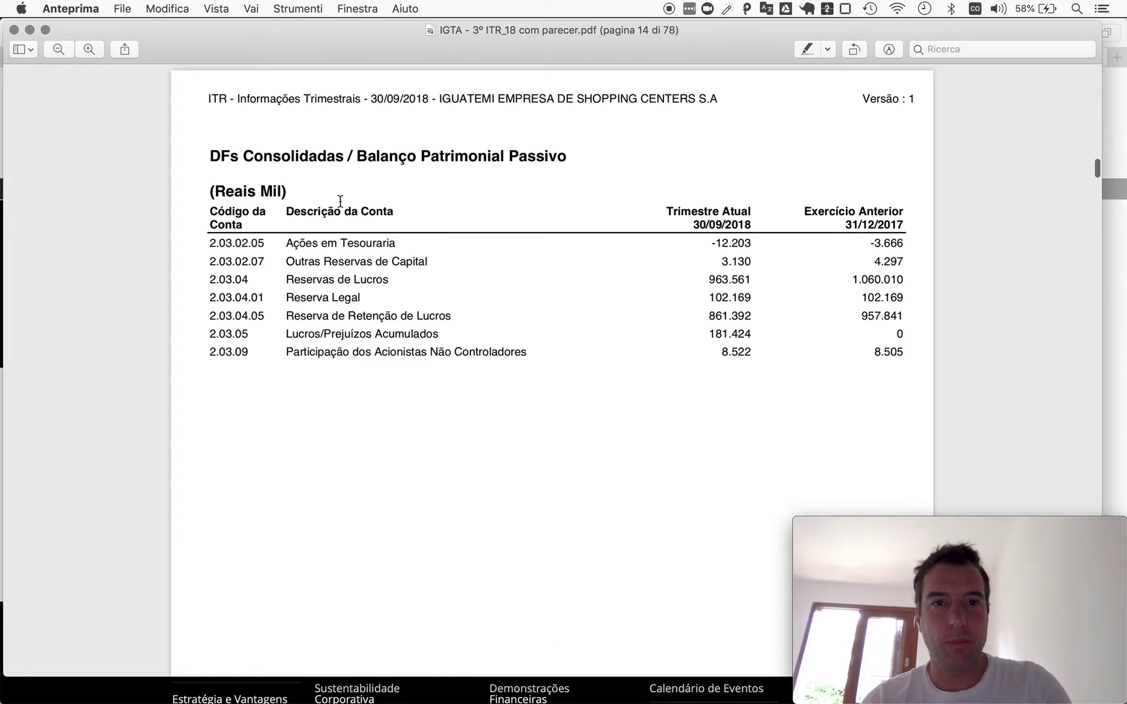
{"action": "scroll", "coordinate": [340, 200], "scroll_direction": "up", "scroll_amount": 10}
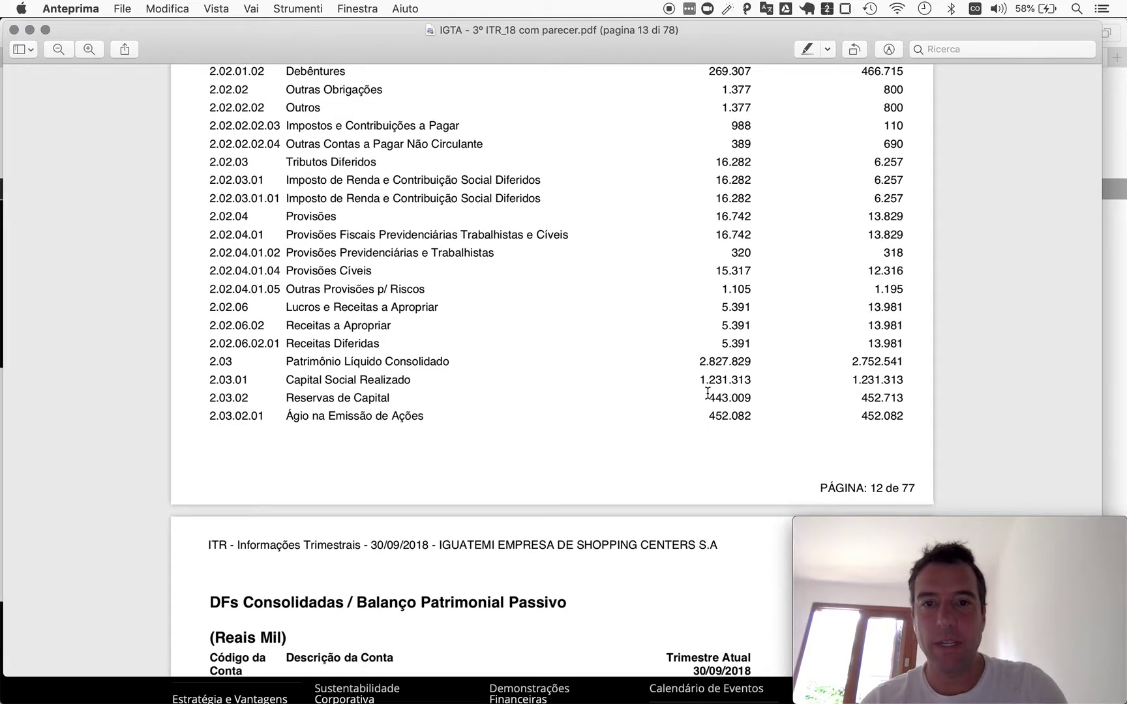
{"action": "scroll", "coordinate": [704, 391], "scroll_direction": "up", "scroll_amount": 1}
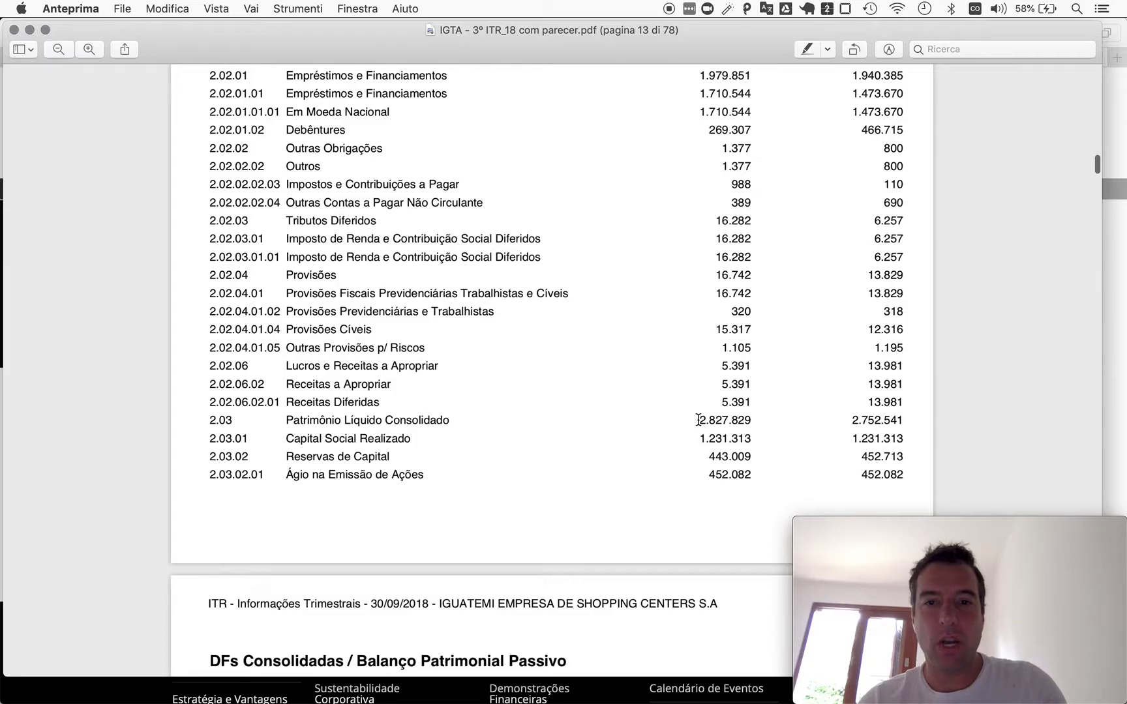
Return to the spreadsheet and enter 2828 as Net Equity in Iguatemi's 3T18 row
{"action": "key", "text": "super+Tab"}
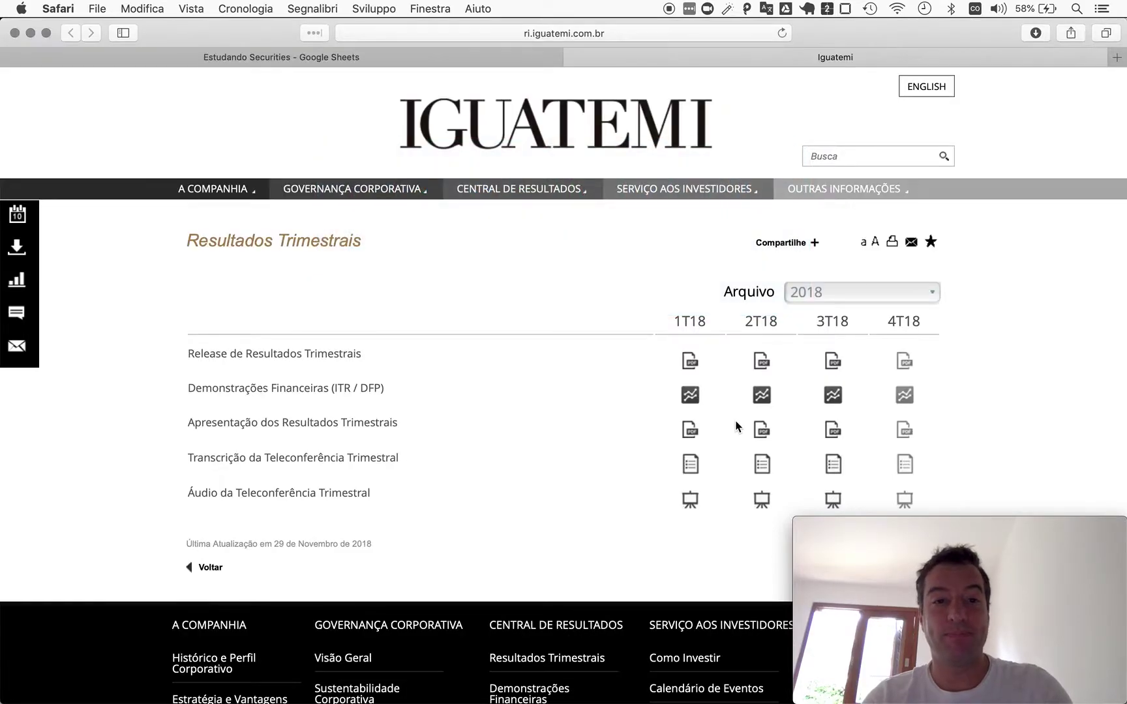
{"action": "key", "text": "ctrl+Tab"}
{"action": "scroll", "coordinate": [539, 386], "scroll_direction": "left", "scroll_amount": 5}
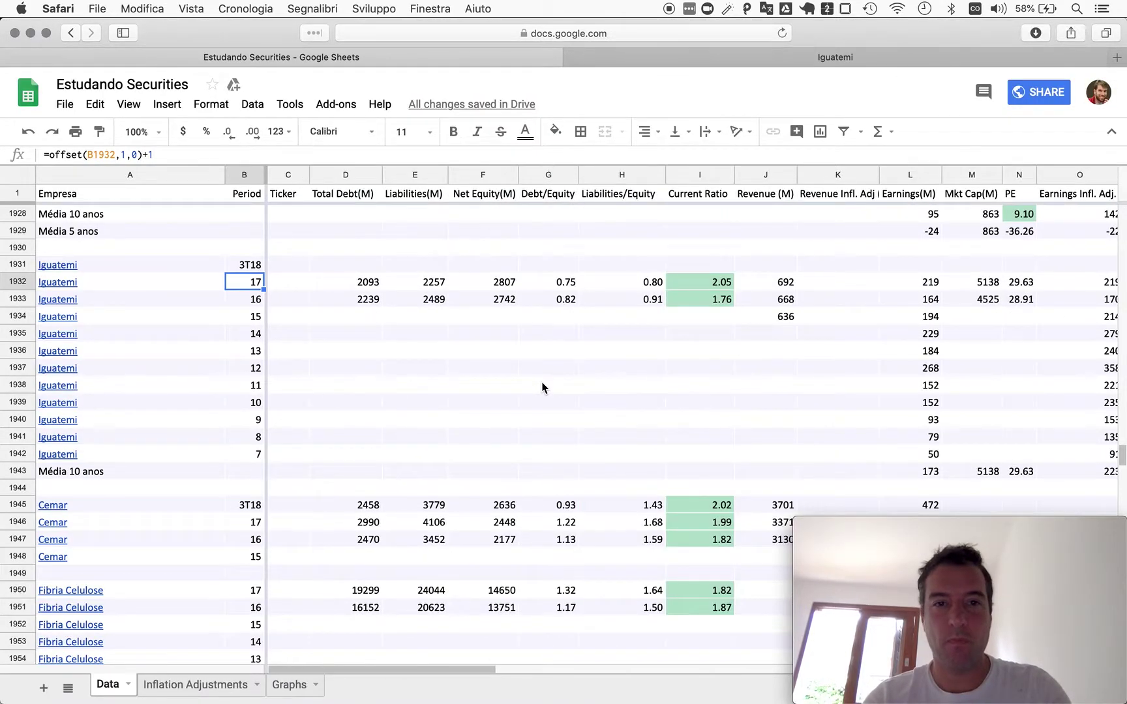
{"action": "left_click", "coordinate": [496, 268]}
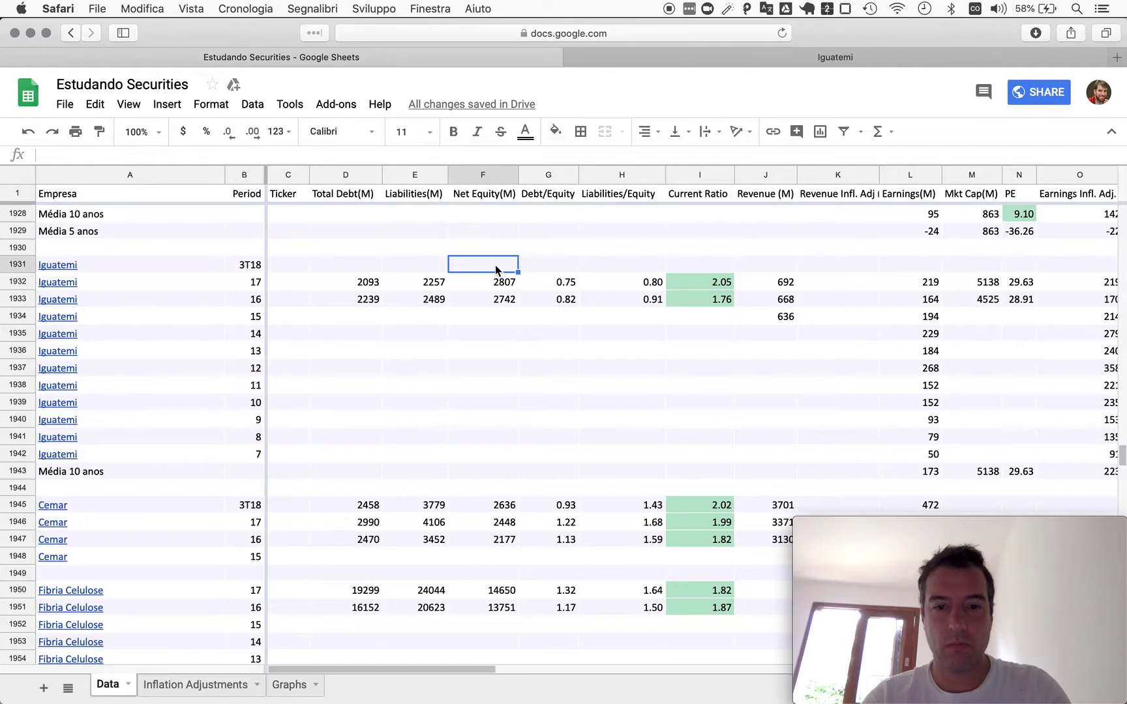
{"action": "type", "text": "2828"}
{"action": "key", "text": "Return"}
Look up the 31/12/2017 Patrimônio Líquido Consolidado in the report and set Iguatemi's period 17 Net Equity to 2753
{"action": "key", "text": "super+Tab"}
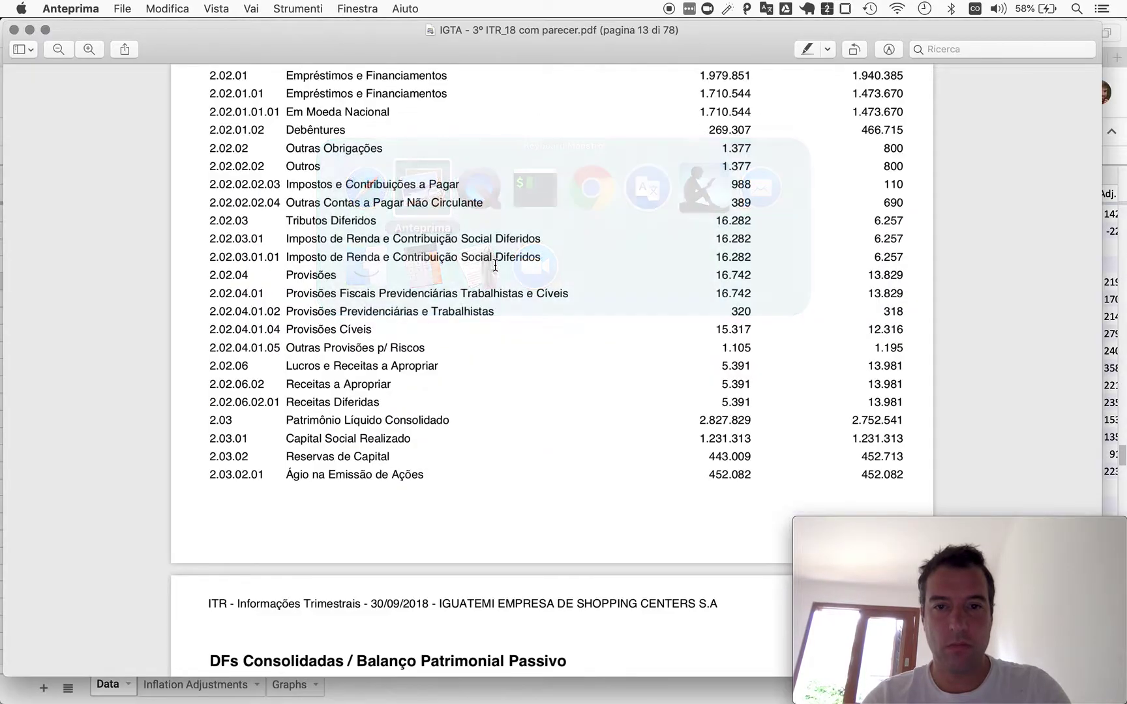
{"action": "scroll", "coordinate": [637, 431], "scroll_direction": "up", "scroll_amount": 5}
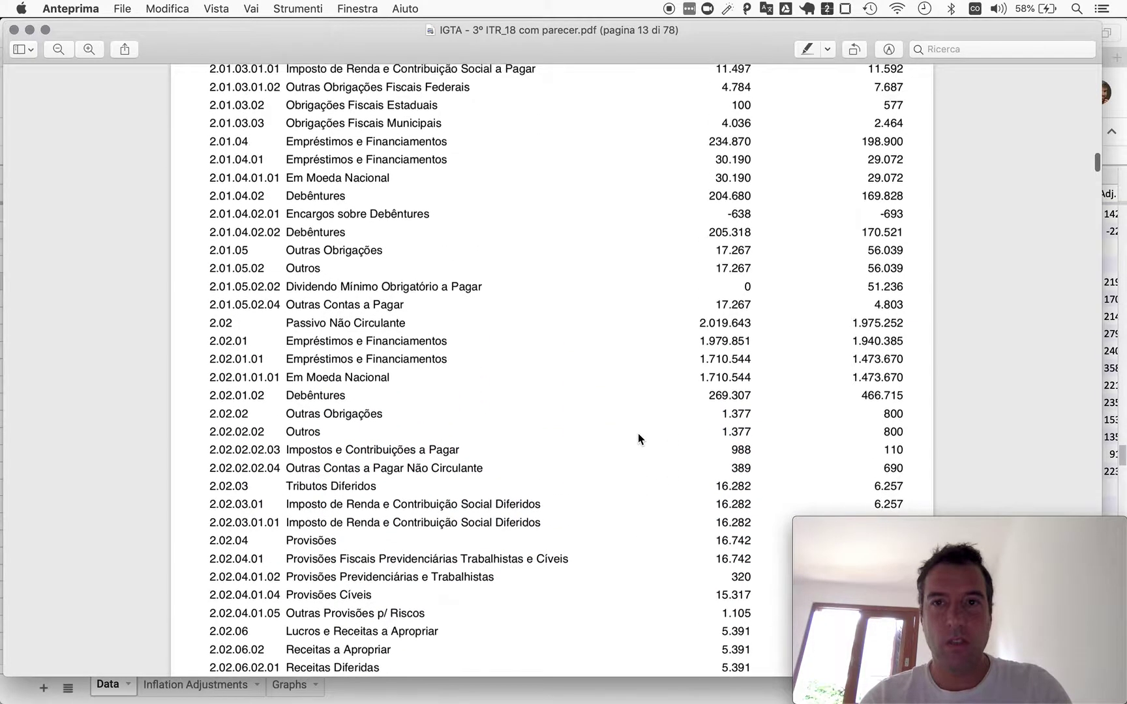
{"action": "scroll", "coordinate": [639, 444], "scroll_direction": "up", "scroll_amount": 4}
{"action": "scroll", "coordinate": [642, 457], "scroll_direction": "down", "scroll_amount": 7}
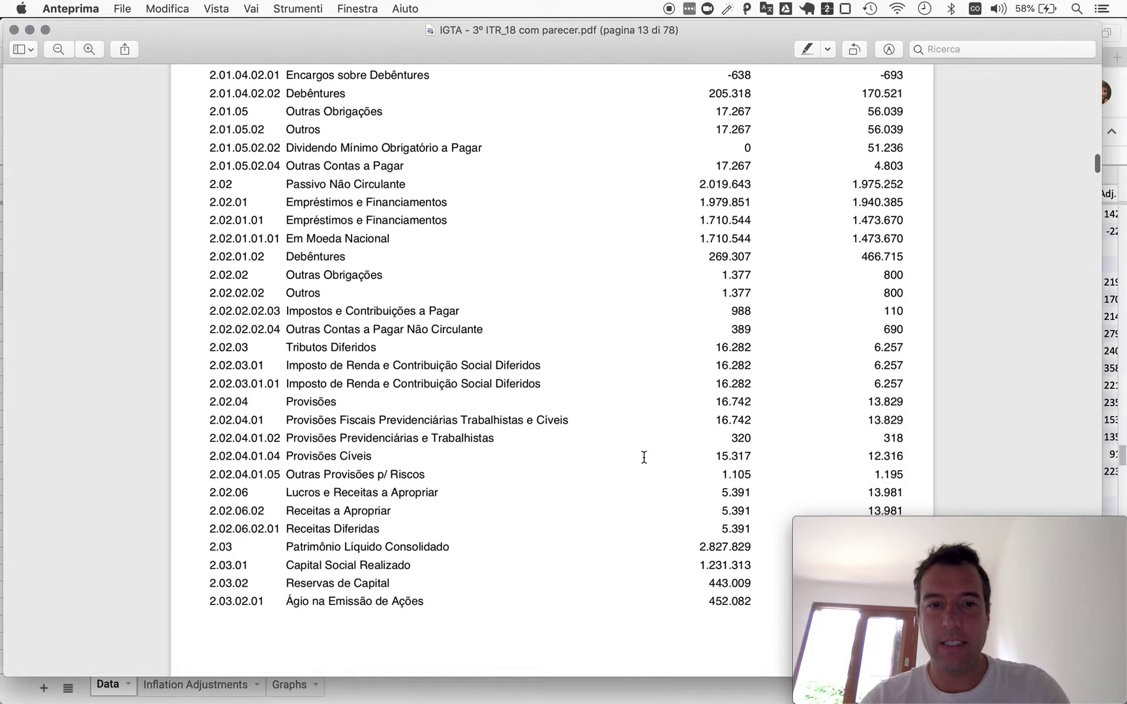
{"action": "scroll", "coordinate": [644, 457], "scroll_direction": "down", "scroll_amount": 3}
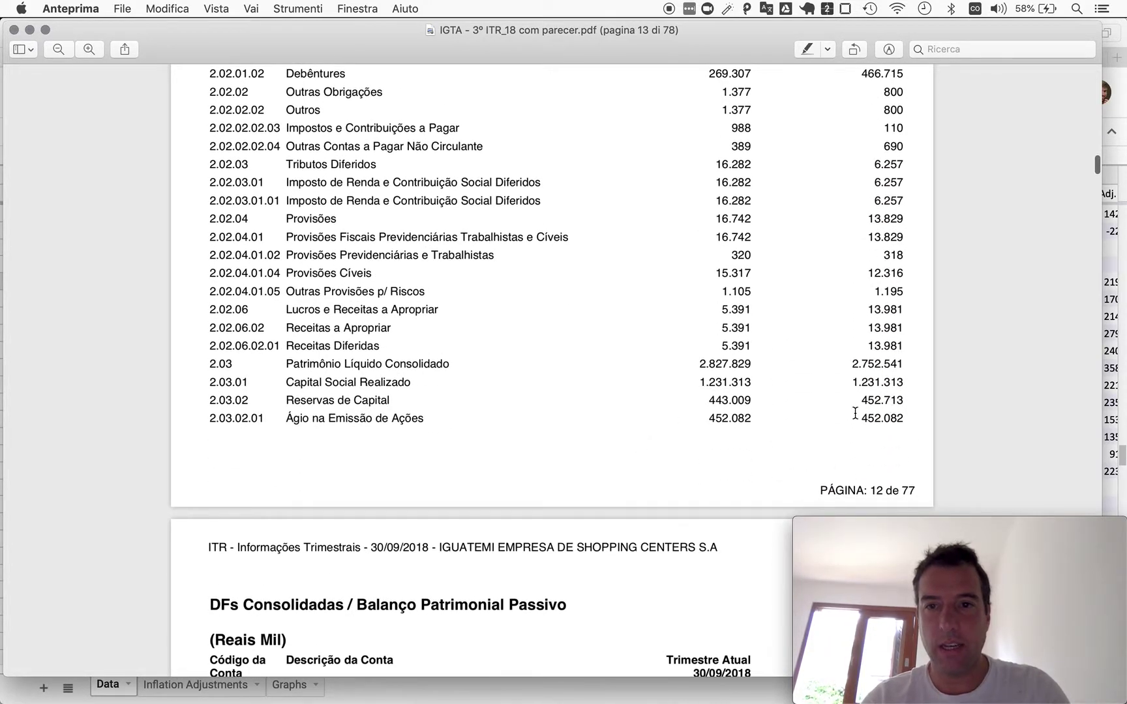
{"action": "scroll", "coordinate": [858, 430], "scroll_direction": "up", "scroll_amount": 10}
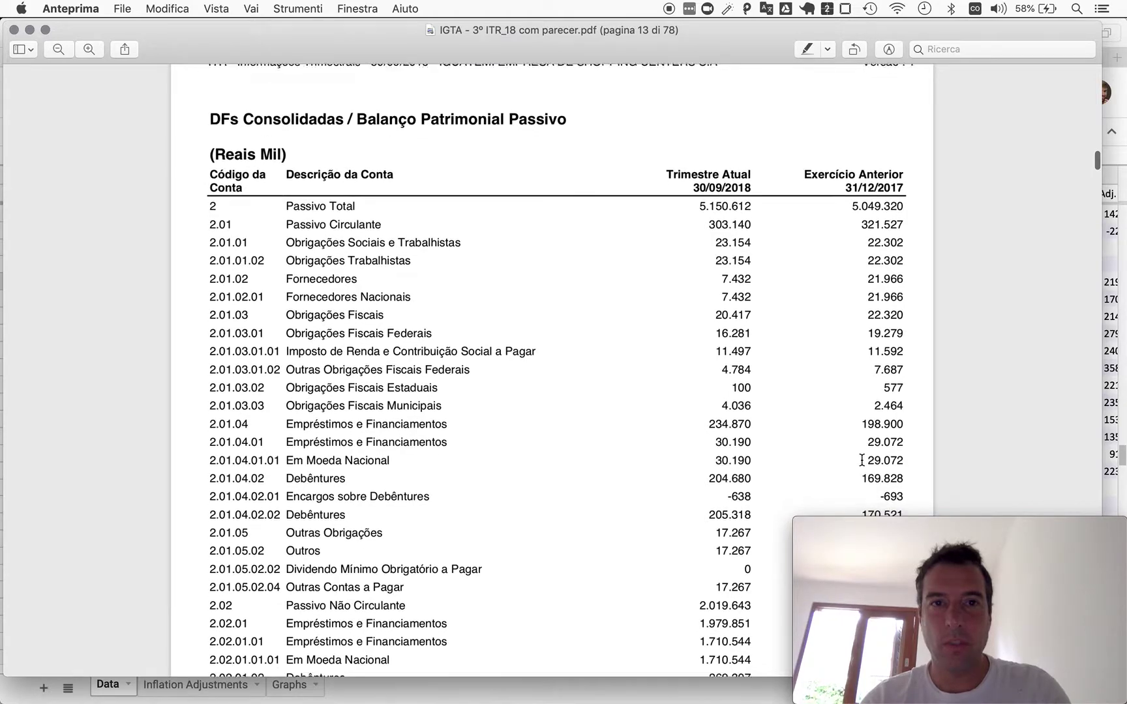
{"action": "scroll", "coordinate": [862, 460], "scroll_direction": "down", "scroll_amount": 10}
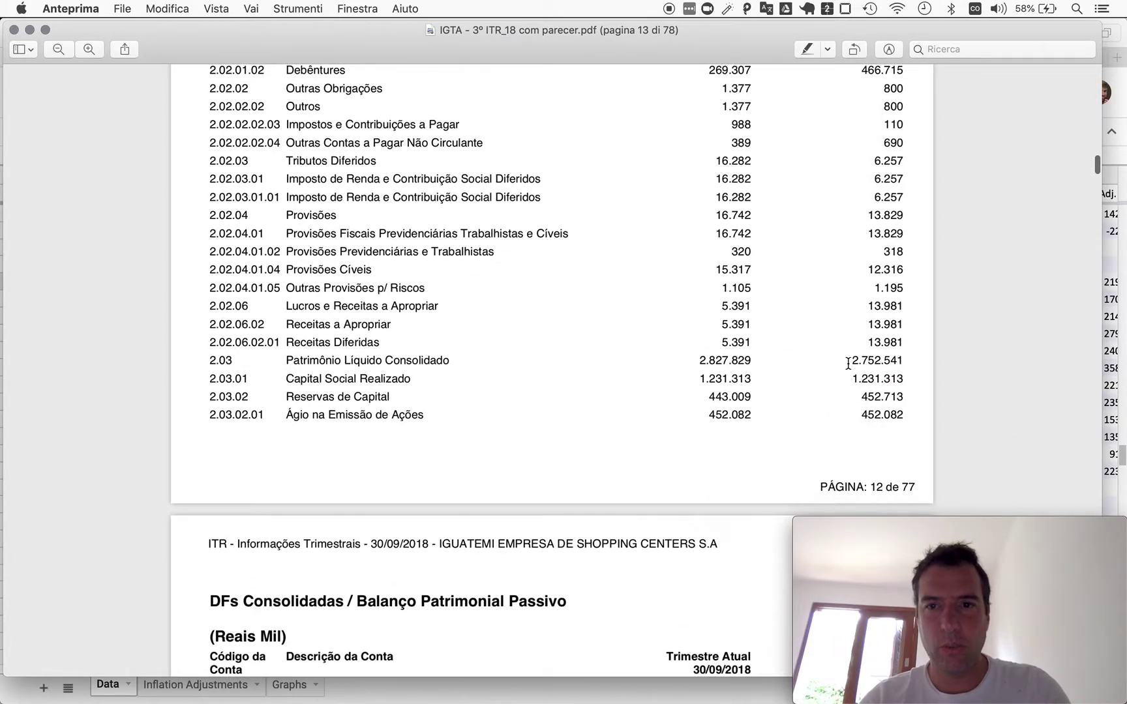
{"action": "key", "text": "super+Tab"}
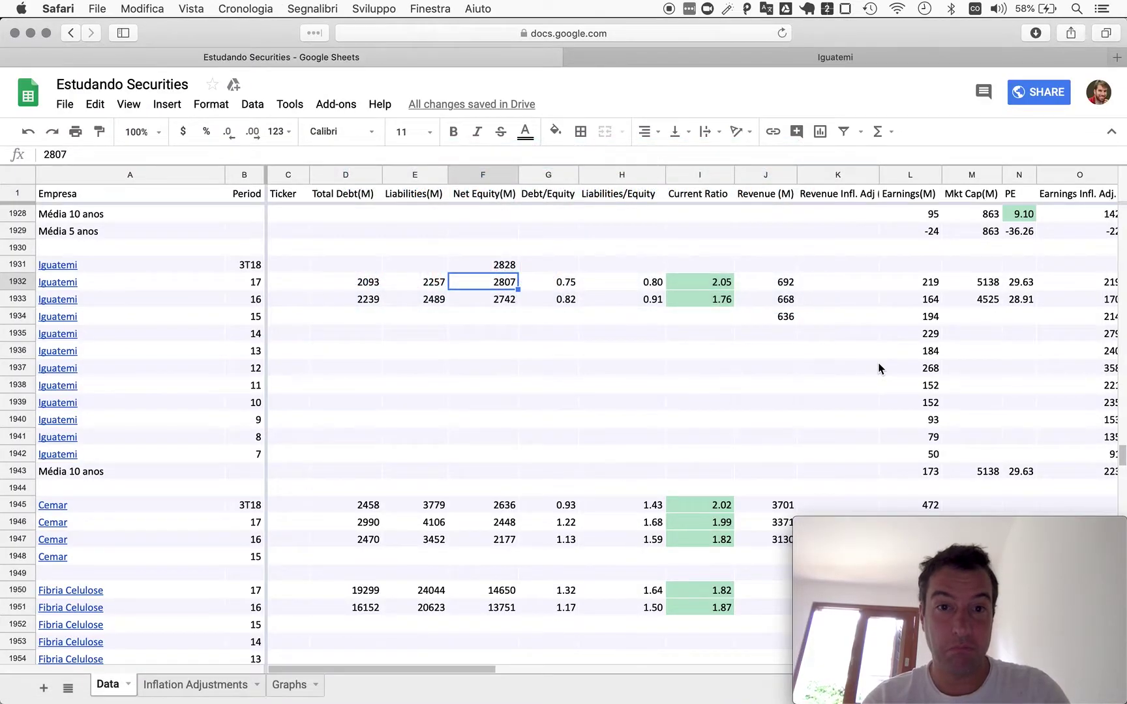
{"action": "type", "text": "2753"}
{"action": "key", "text": "Return"}
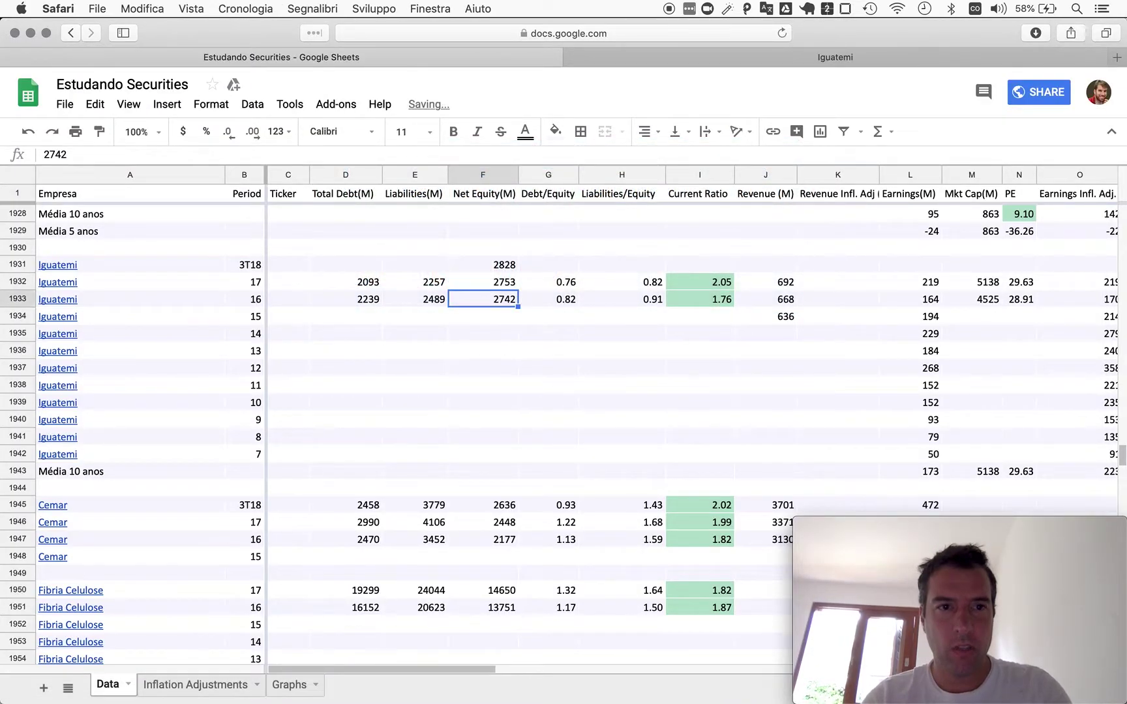
{"action": "key", "text": "Up"}
{"action": "key", "text": "Up"}
{"action": "key", "text": "Down"}
{"action": "key", "text": "Down"}
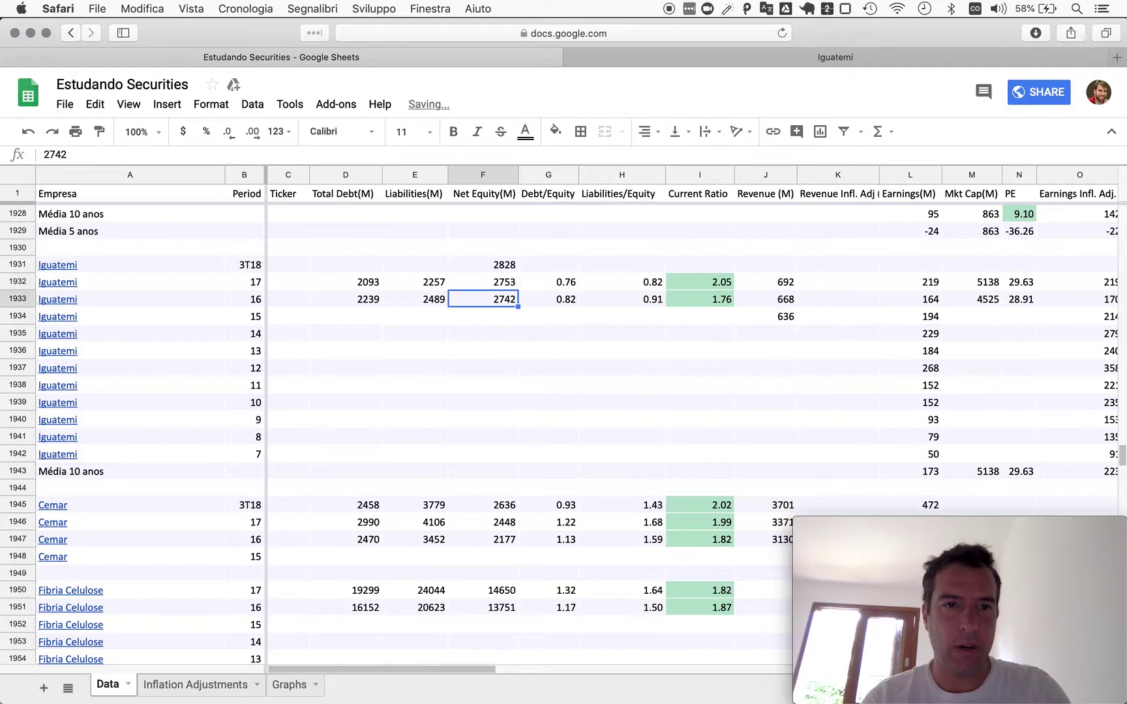
{"action": "key", "text": "Up"}
{"action": "key", "text": "Up"}
Find Passivo Circulante and Passivo Não Circulante for 30/09/2018 in the report and add them in Calculator as 303 + 2020
{"action": "key", "text": "super+Tab"}
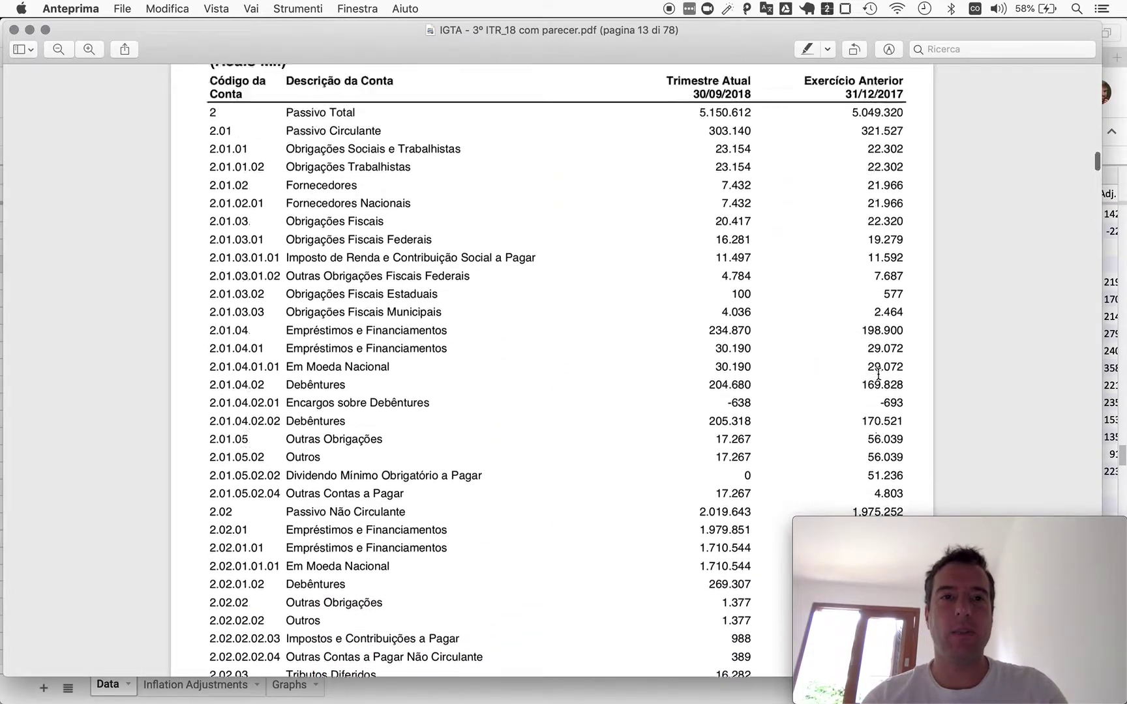
{"action": "scroll", "coordinate": [879, 376], "scroll_direction": "up", "scroll_amount": 5}
{"action": "scroll", "coordinate": [583, 455], "scroll_direction": "down", "scroll_amount": 5}
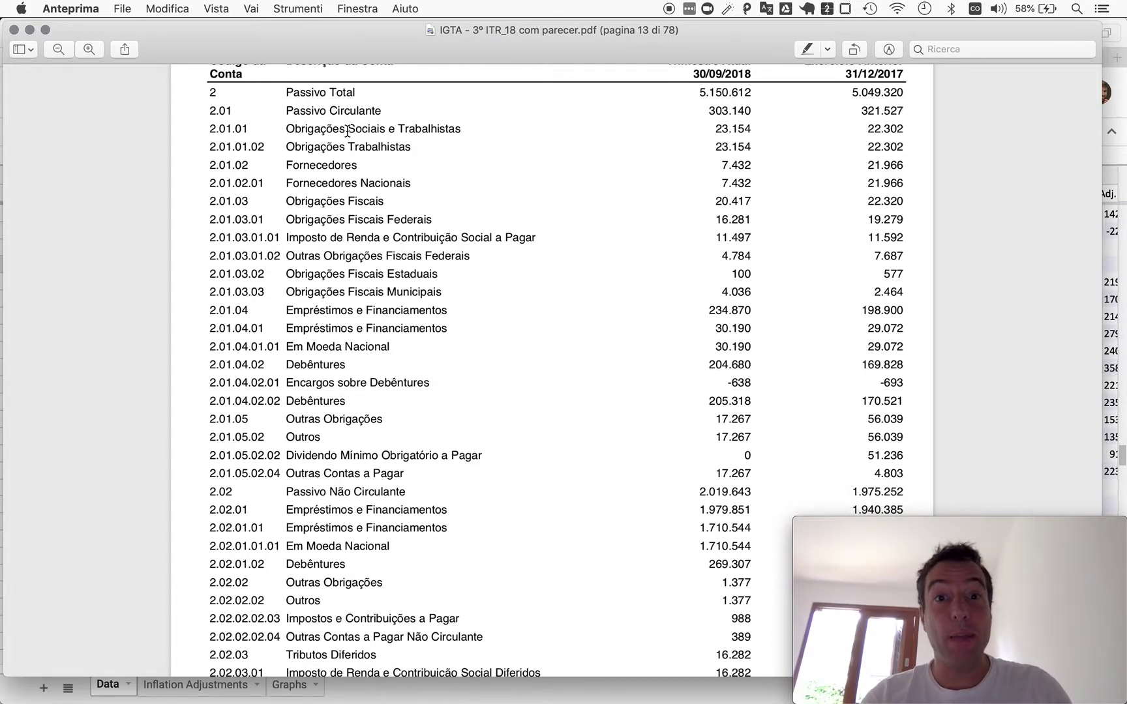
{"action": "key", "text": "super+Tab"}
{"action": "key", "text": "Down"}
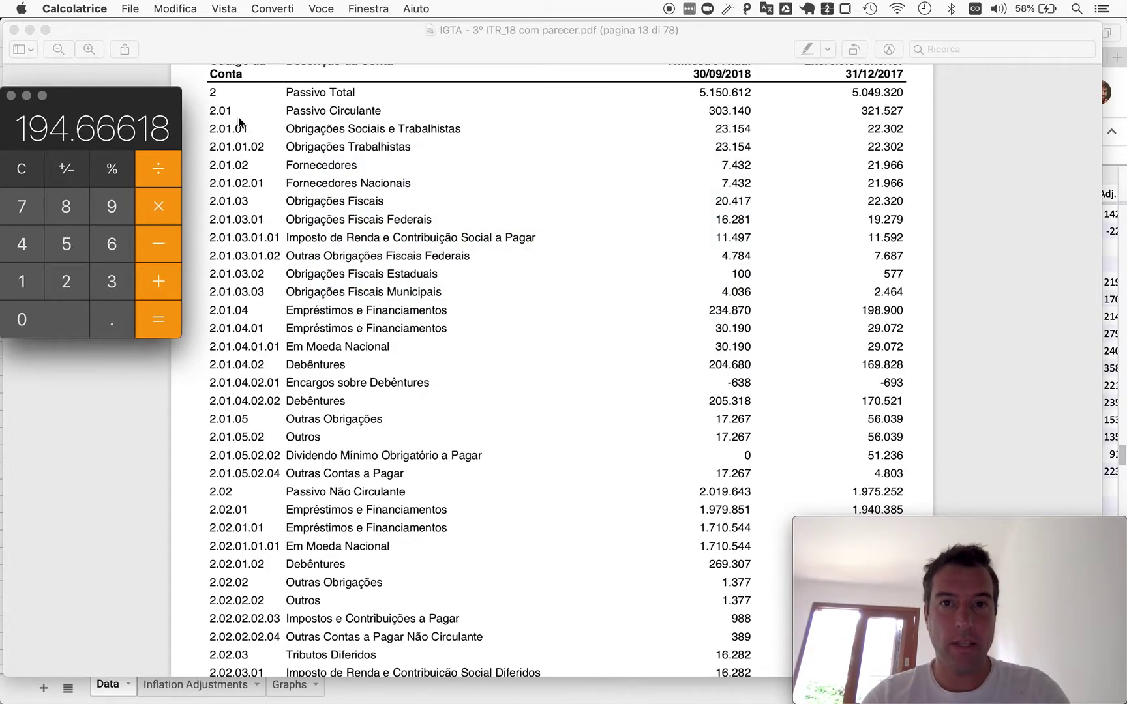
{"action": "type", "text": "303"}
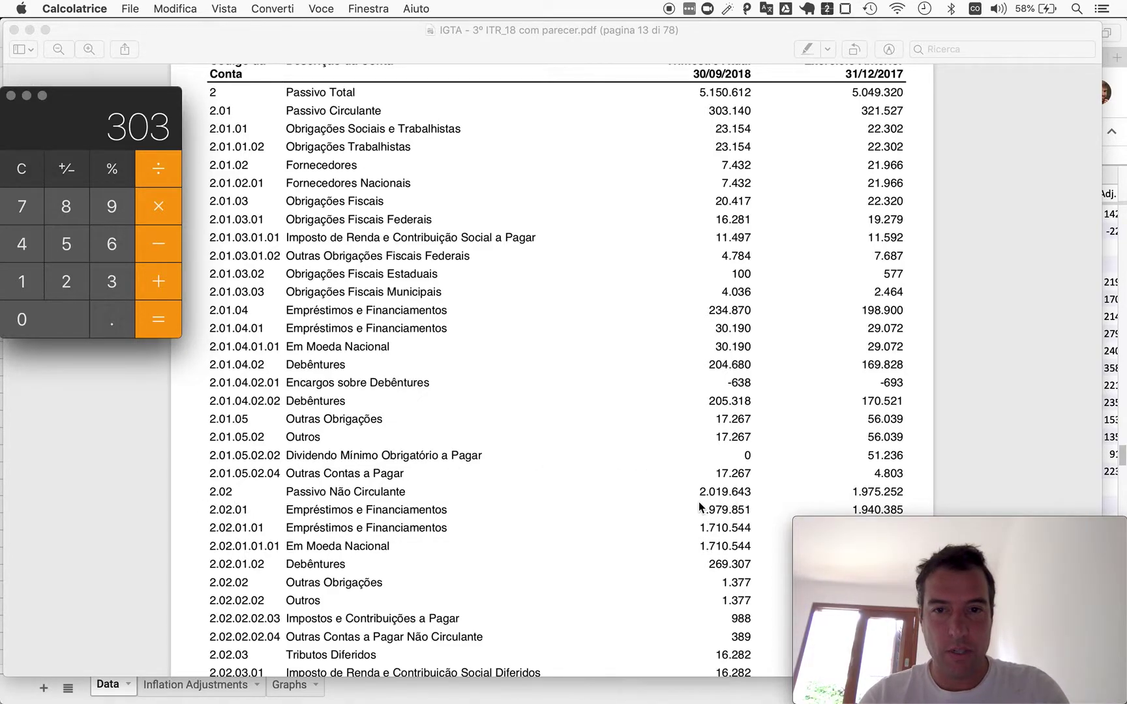
{"action": "key", "text": "plus"}
{"action": "type", "text": "2020"}
{"action": "key", "text": "Return"}
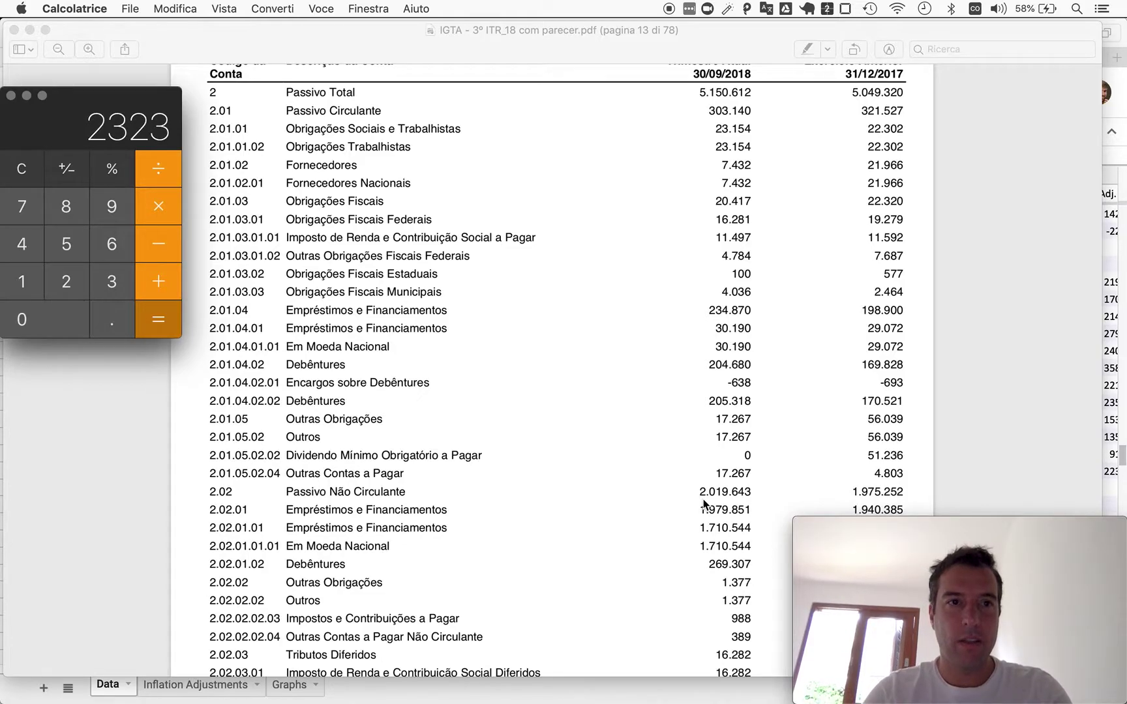
Return to the spreadsheet and enter 2323 as Liabilities in Iguatemi's 3T18 row
{"action": "key", "text": "super+Tab"}
{"action": "key", "text": "super+Tab"}
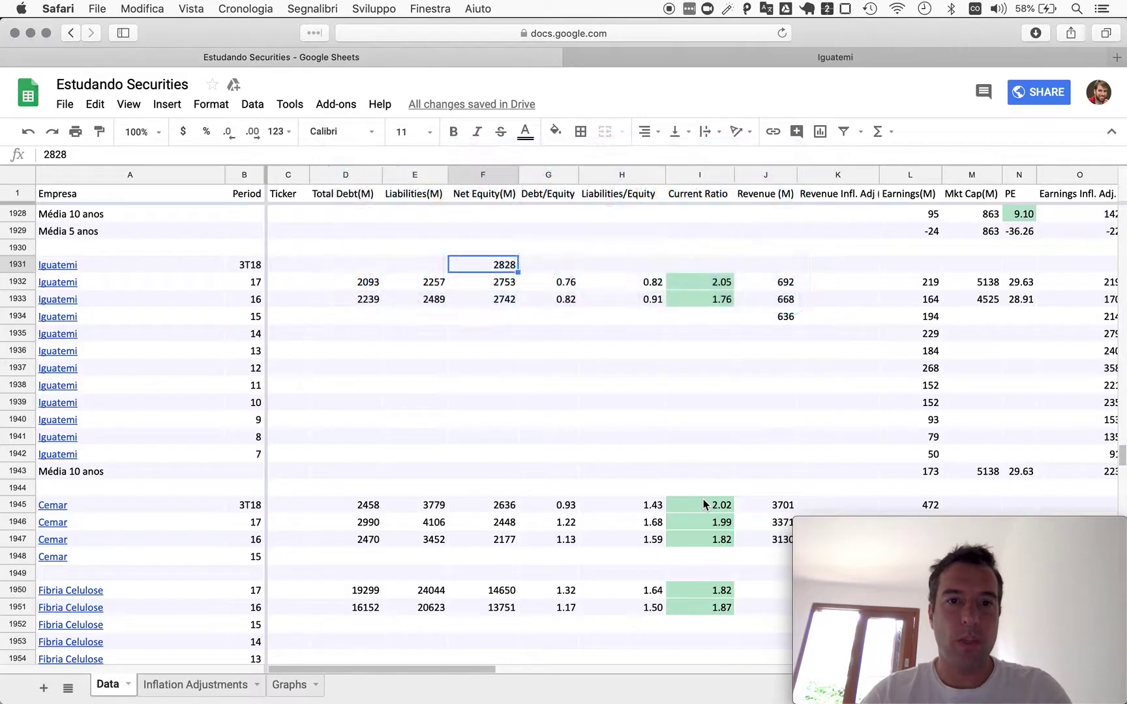
{"action": "key", "text": "Left"}
{"action": "type", "text": "2323"}
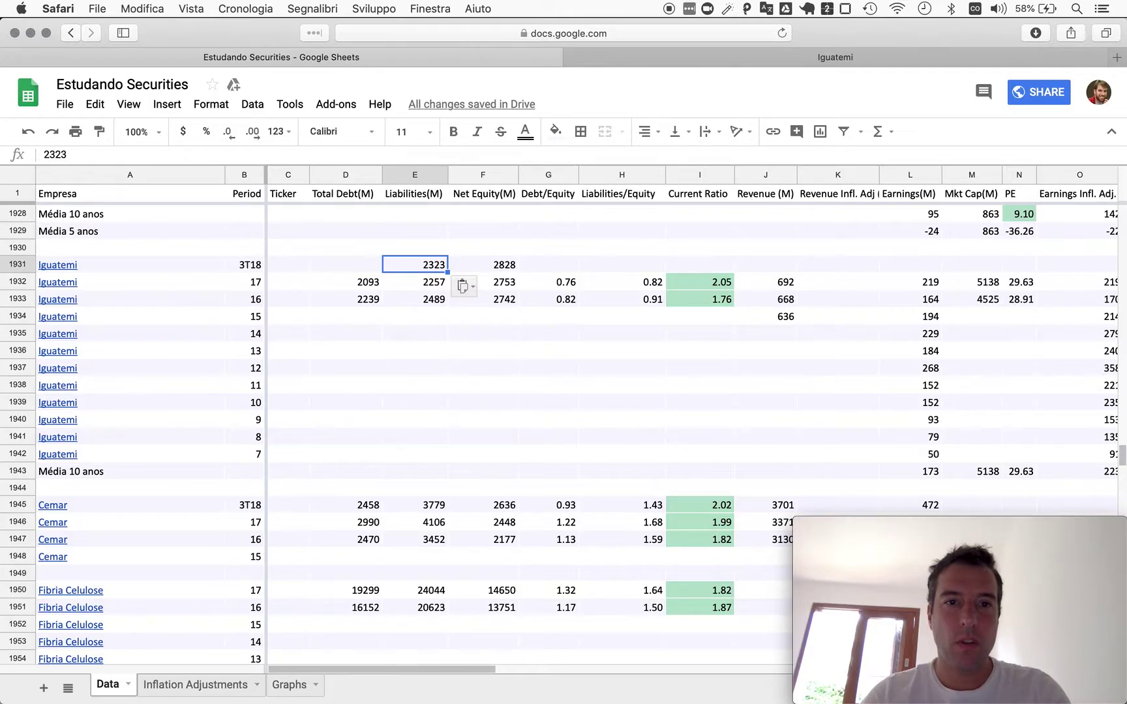
{"action": "left_click", "coordinate": [483, 264]}
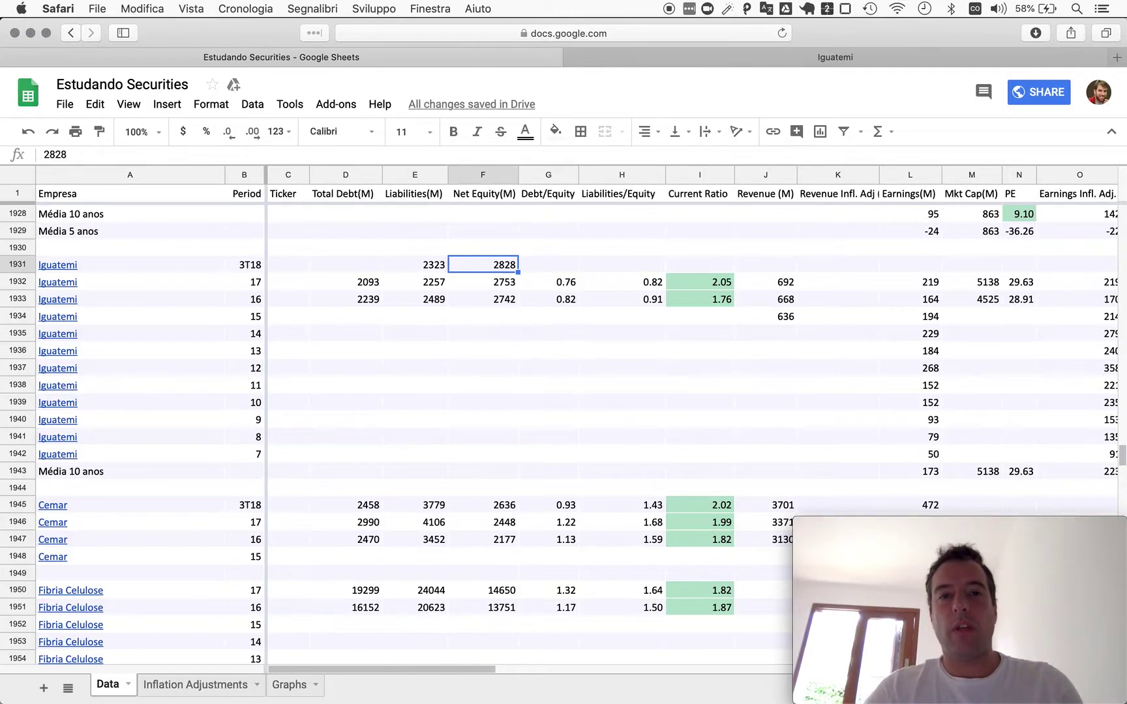
{"action": "left_click", "coordinate": [415, 264]}
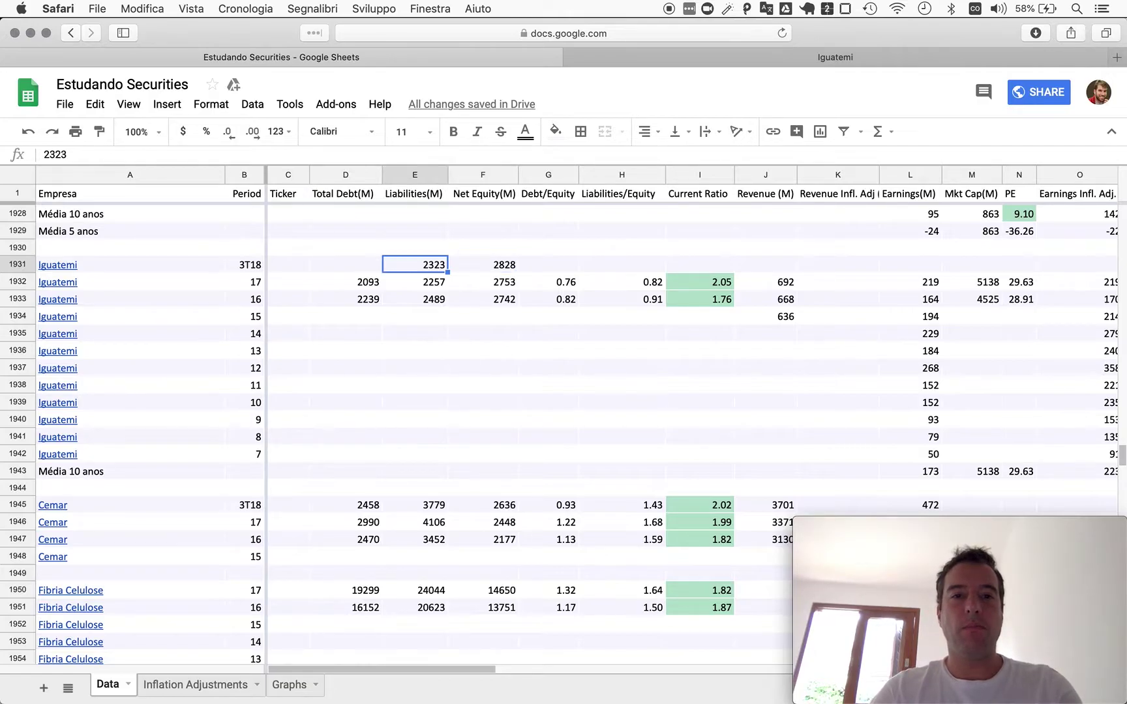
{"action": "left_click", "coordinate": [482, 264]}
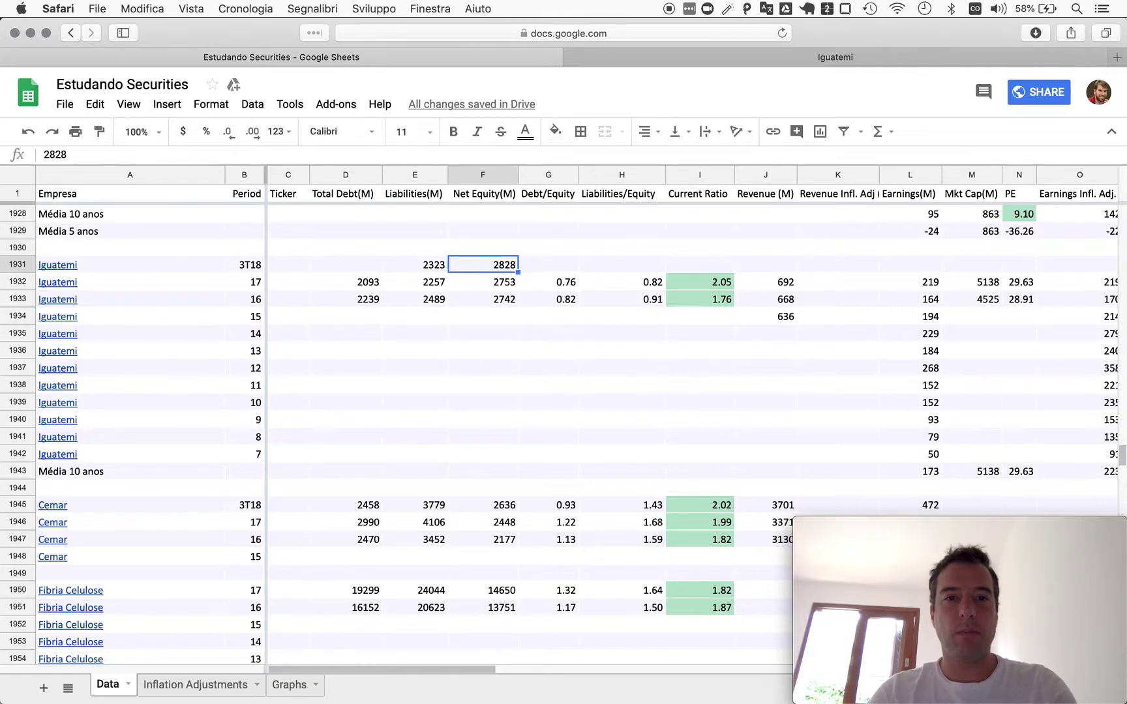
{"action": "key", "text": "Right"}
{"action": "key", "text": "Left"}
{"action": "key", "text": "Left"}
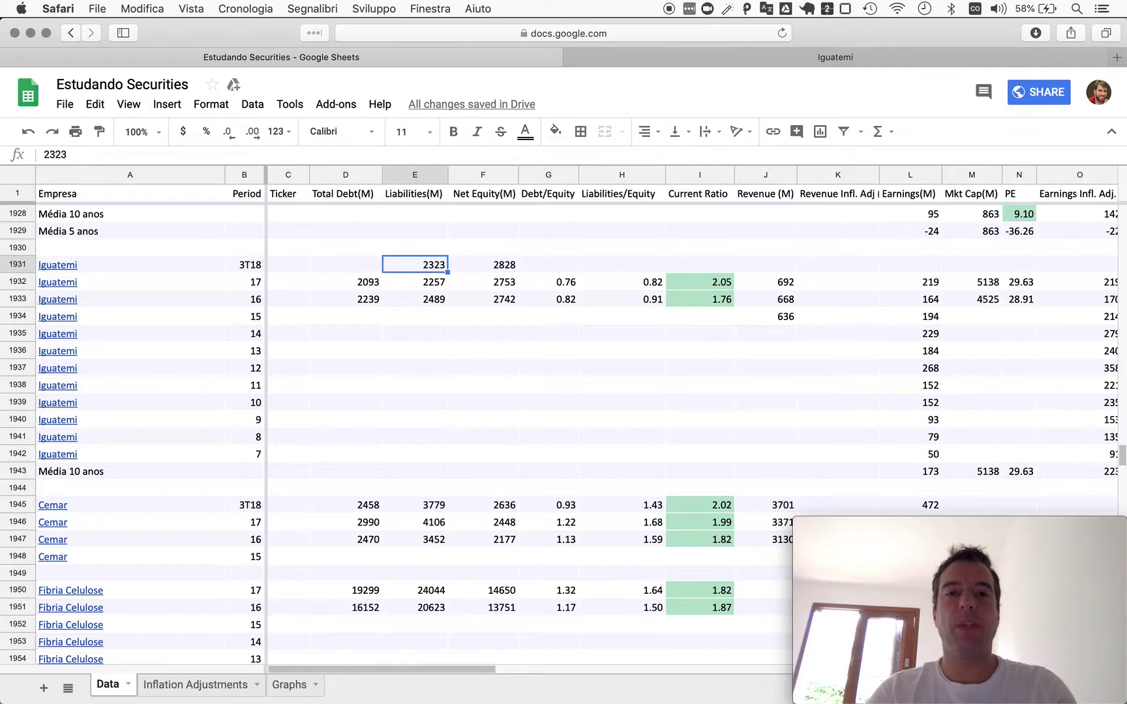
Find the current and non-current Empréstimos e Financiamentos for 30/09/2018 in the report and add them in Calculator as 235 + 1980
{"action": "key", "text": "super+Tab"}
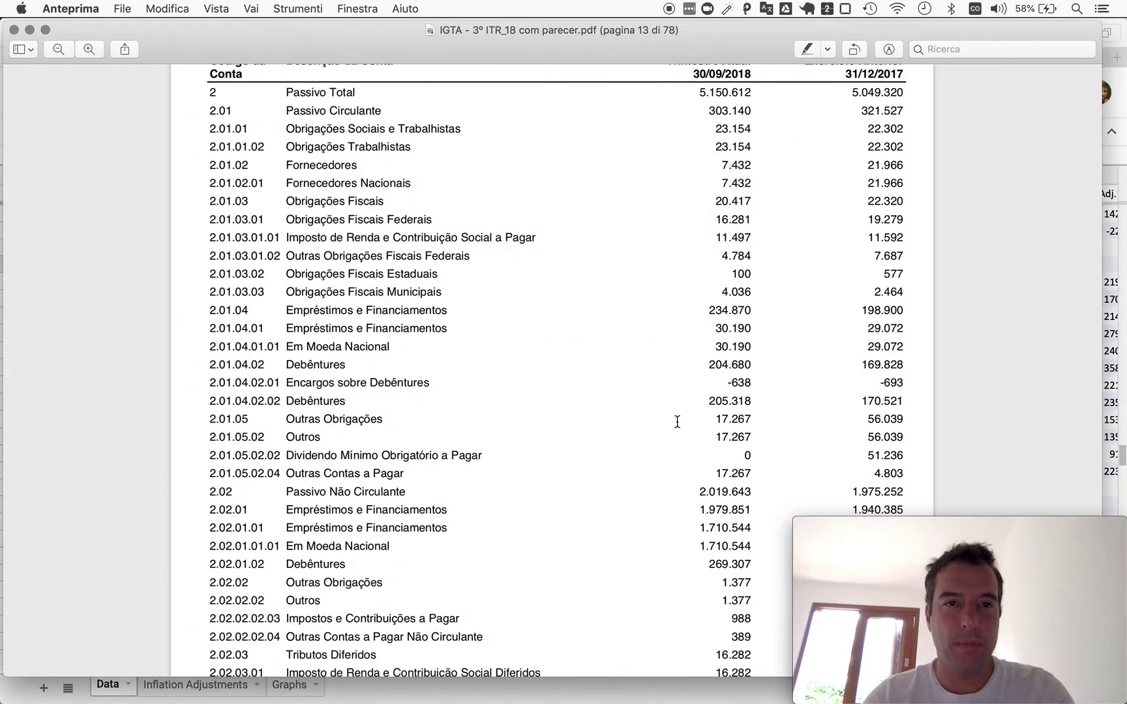
{"action": "scroll", "coordinate": [441, 320], "scroll_direction": "down", "scroll_amount": 7}
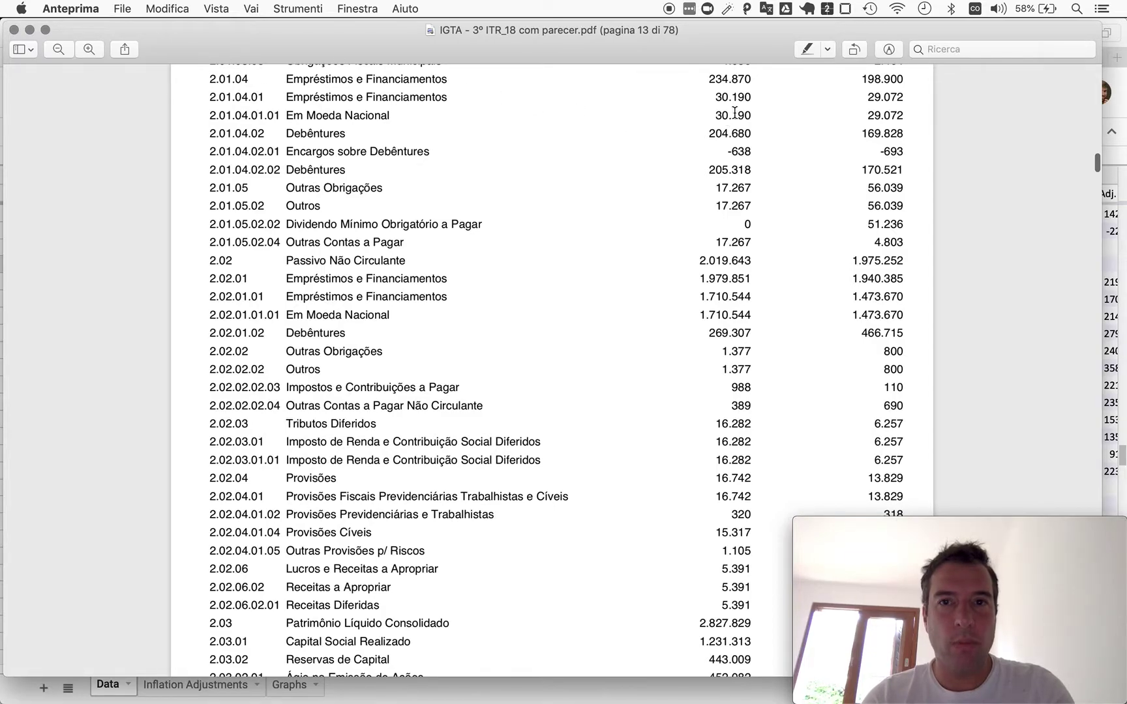
{"action": "key", "text": "super+Tab"}
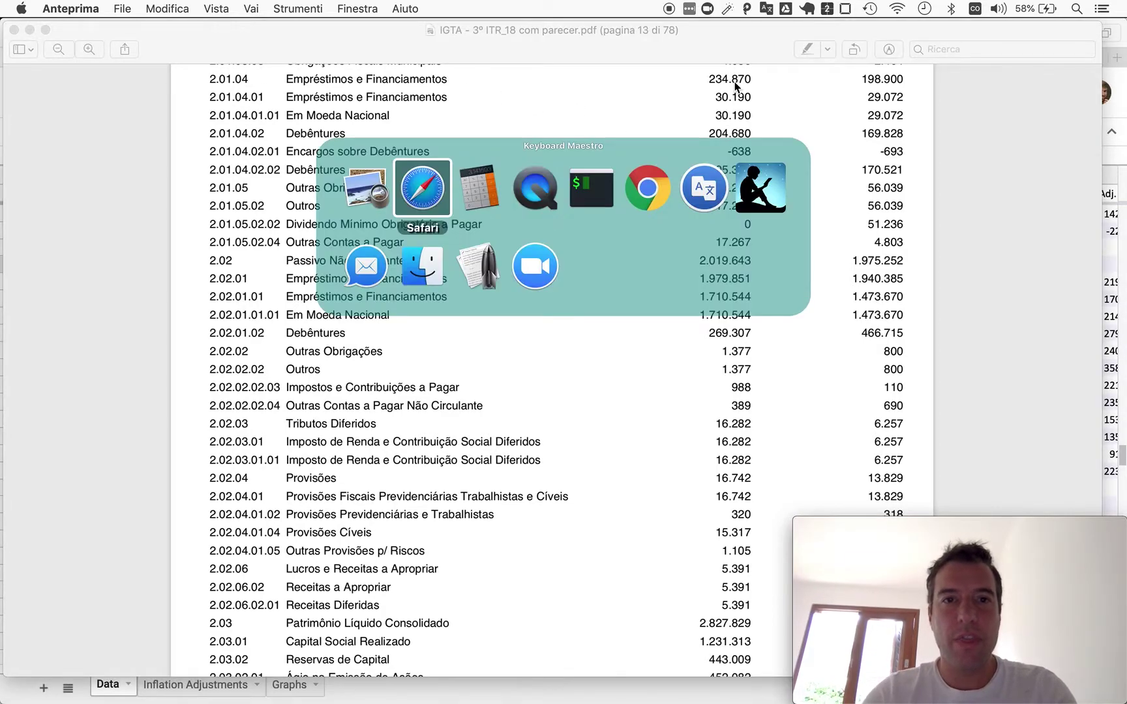
{"action": "key", "text": "2"}
{"action": "key", "text": "3"}
{"action": "key", "text": "5"}
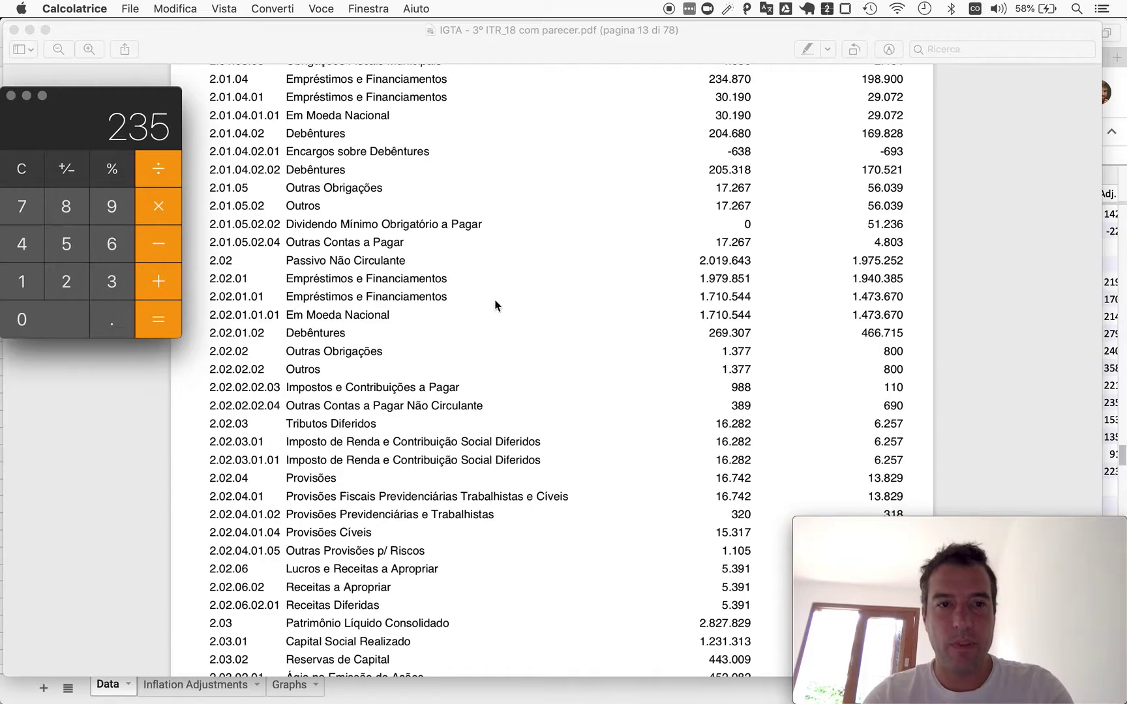
{"action": "scroll", "coordinate": [495, 304], "scroll_direction": "down", "scroll_amount": 4}
{"action": "scroll", "coordinate": [377, 377], "scroll_direction": "down", "scroll_amount": 2}
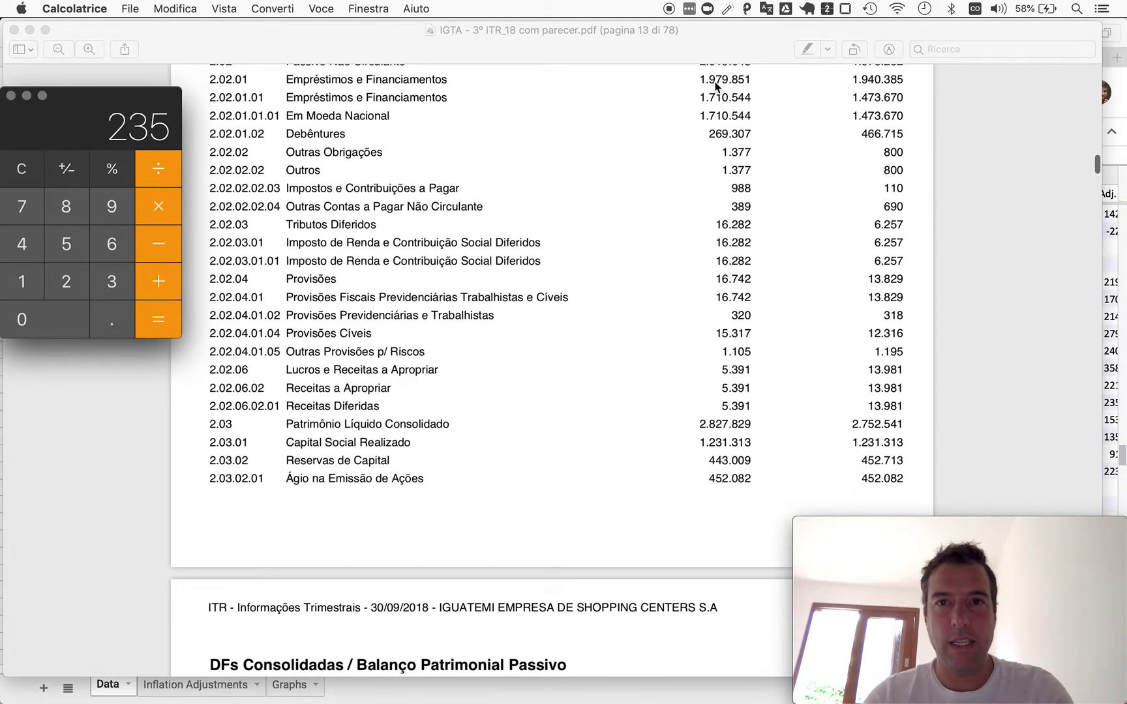
{"action": "key", "text": "plus"}
{"action": "type", "text": "1980"}
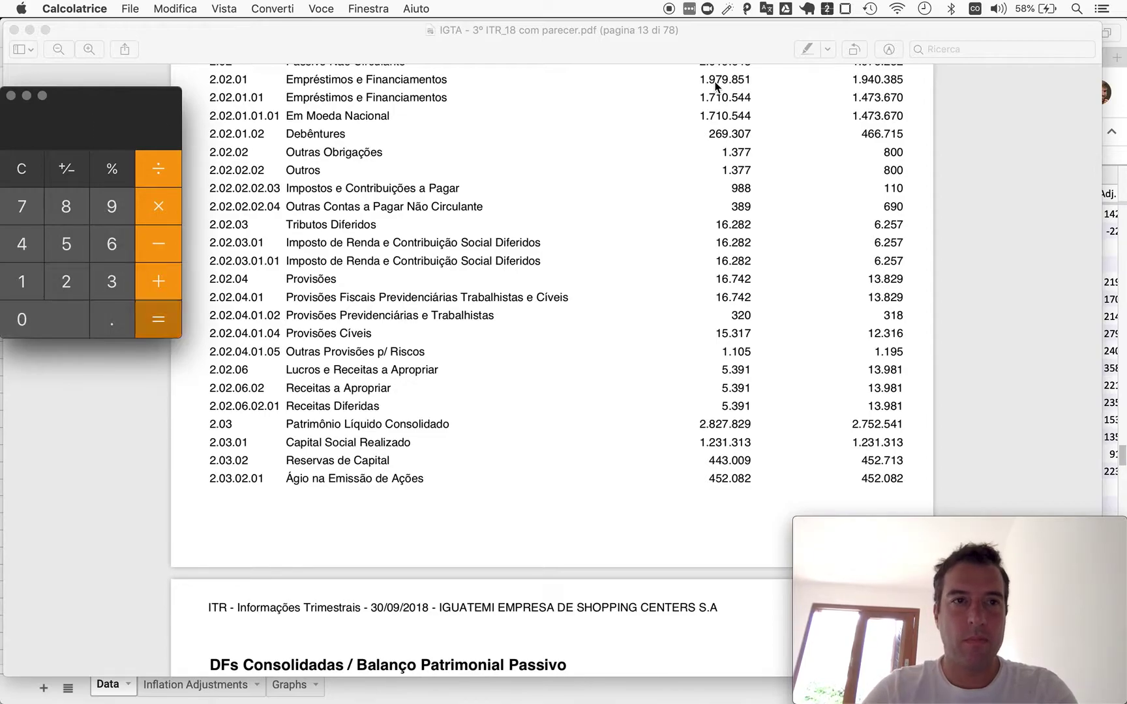
{"action": "key", "text": "Return"}
Return to the spreadsheet and enter 2215 as Total Debt in Iguatemi's 3T18 row
{"action": "key", "text": "super+Tab"}
{"action": "key", "text": "super+Tab"}
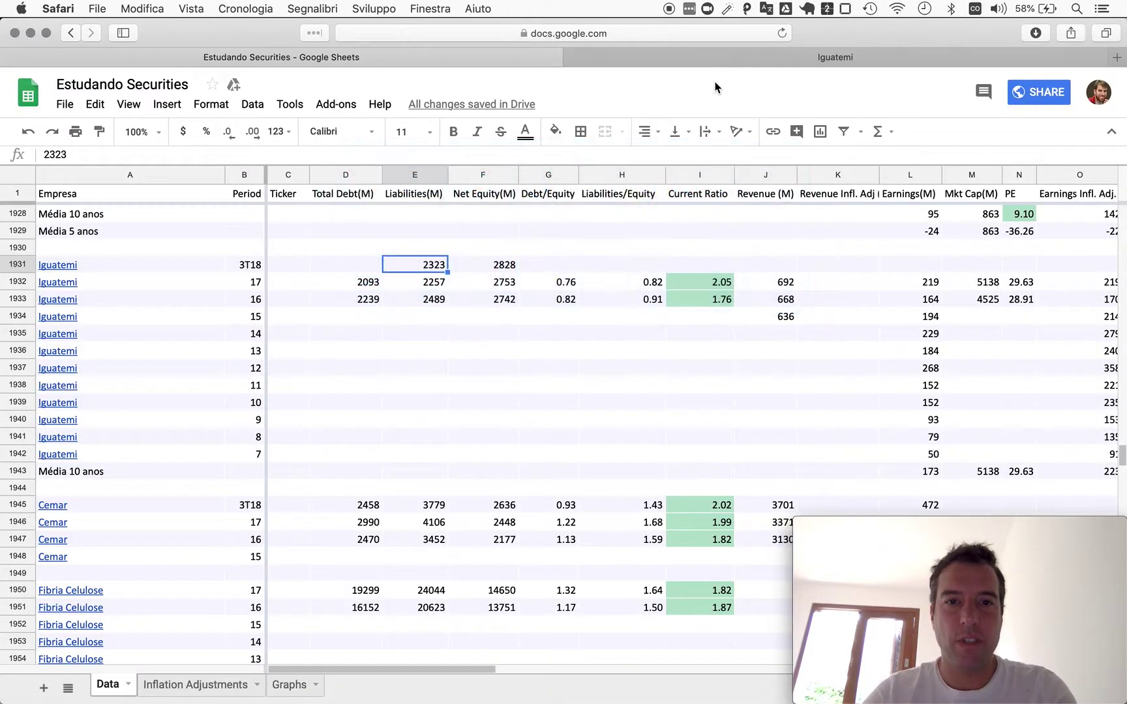
{"action": "type", "text": "2215"}
{"action": "key", "text": "Down"}
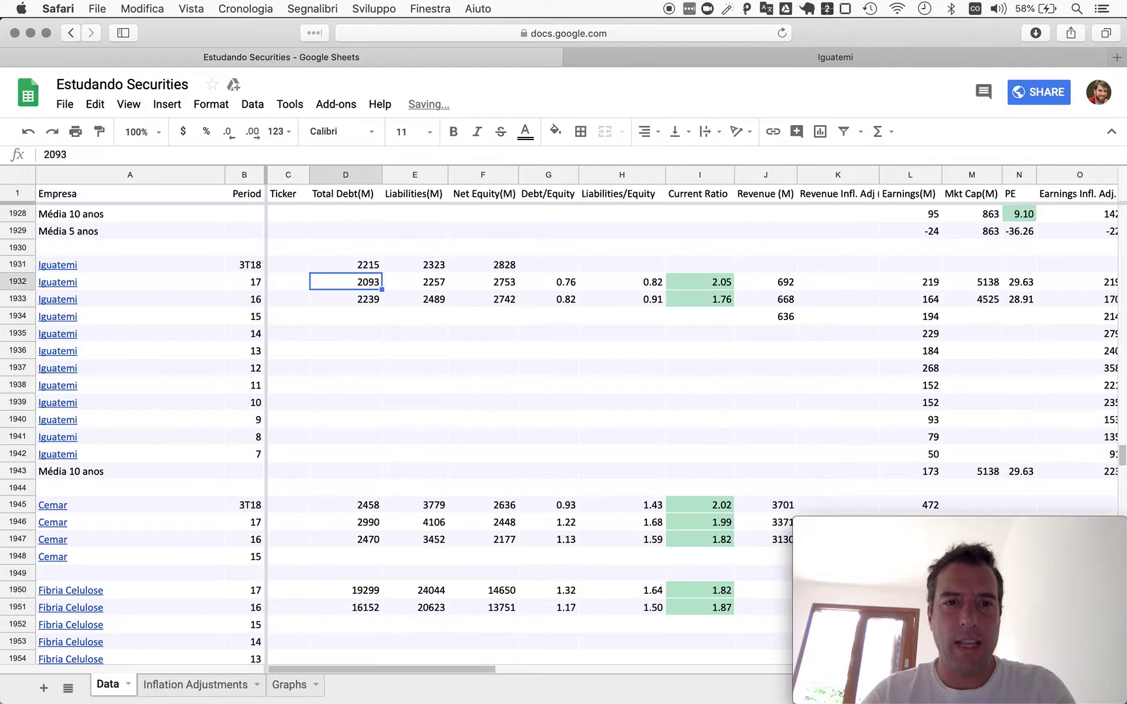
{"action": "key", "text": "Up"}
{"action": "key", "text": "Down"}
{"action": "key", "text": "Up"}
{"action": "key", "text": "Down"}
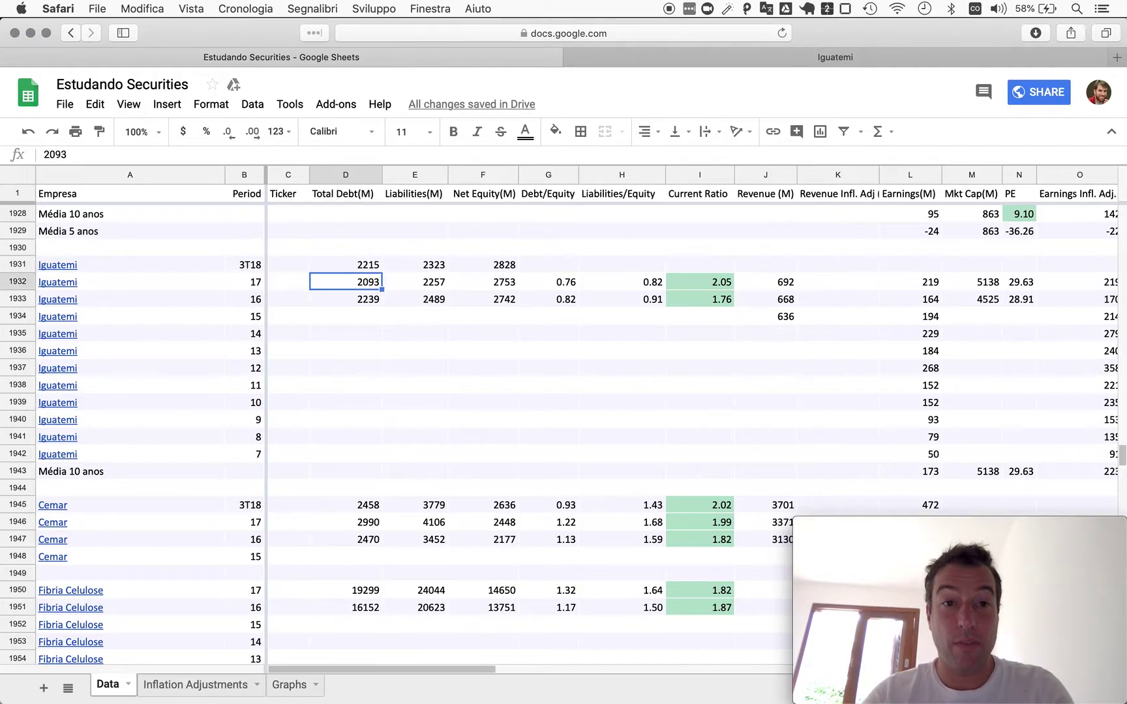
Copy the Debt/Equity and Liabilities/Equity formulas from Iguatemi's period 17 row into its 3T18 row
{"action": "key", "text": "Up"}
{"action": "key", "text": "Right"}
{"action": "key", "text": "Right"}
{"action": "key", "text": "Right"}
{"action": "key", "text": "Down"}
{"action": "key", "text": "shift+Right"}
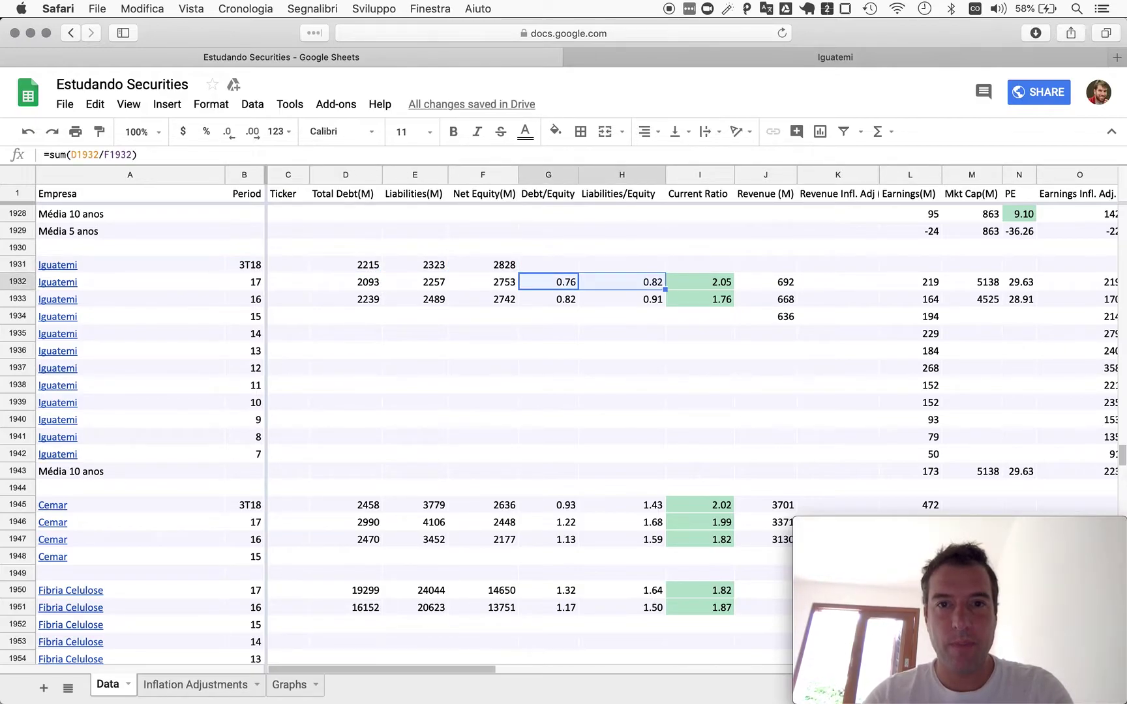
{"action": "key", "text": "super+c"}
{"action": "key", "text": "Up"}
{"action": "key", "text": "super+v"}
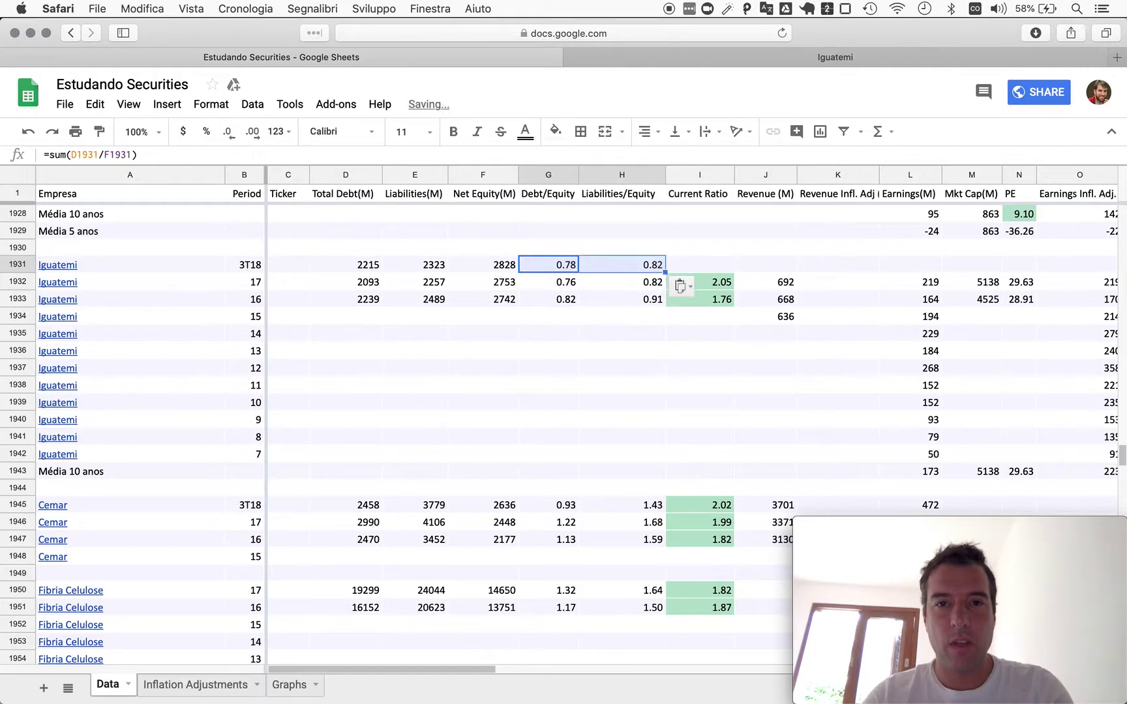
{"action": "key", "text": "Right"}
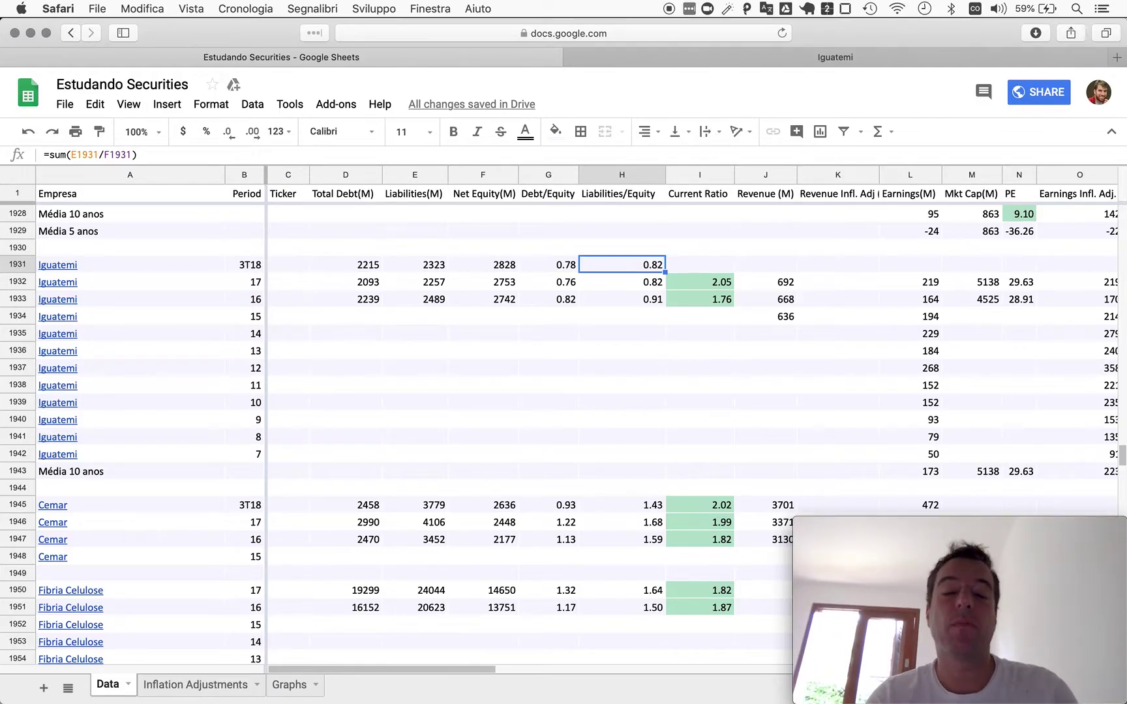
Divide the report's 30/09/2018 Ativo Circulante by Passivo Circulante in Calculator as 740 / 303 and paste the result as Iguatemi's 3T18 Current Ratio
{"action": "key", "text": "super+Tab"}
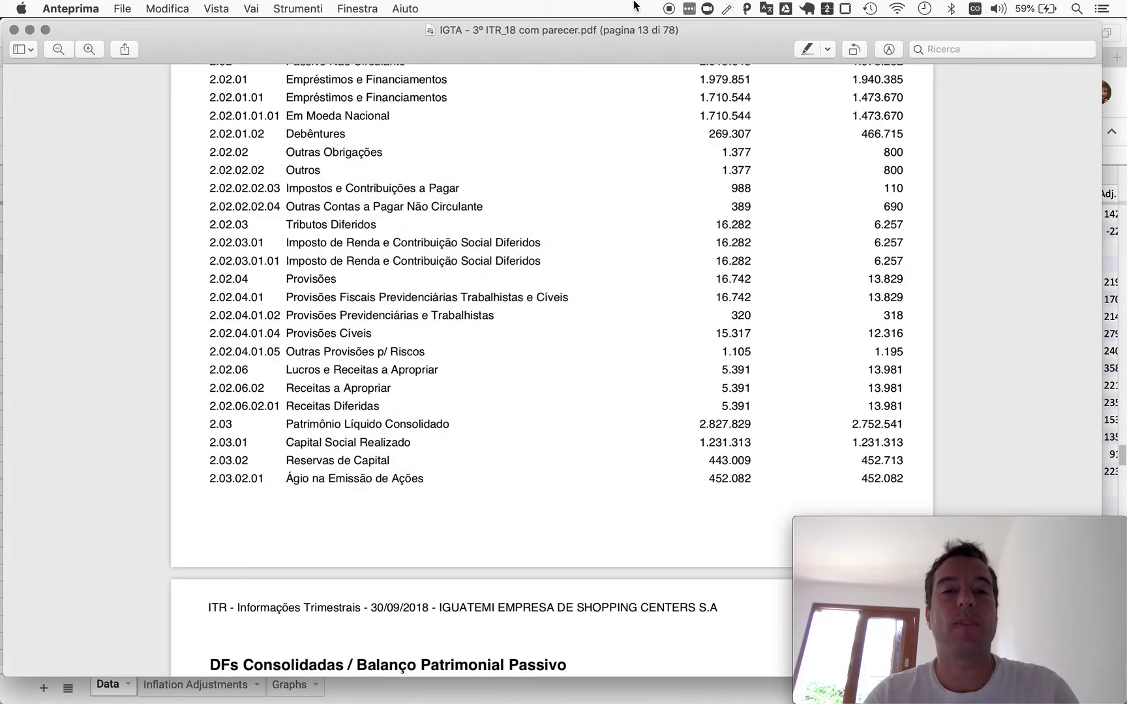
{"action": "scroll", "coordinate": [506, 326], "scroll_direction": "down", "scroll_amount": 10}
{"action": "scroll", "coordinate": [505, 330], "scroll_direction": "up", "scroll_amount": 8}
{"action": "scroll", "coordinate": [506, 333], "scroll_direction": "up", "scroll_amount": 15}
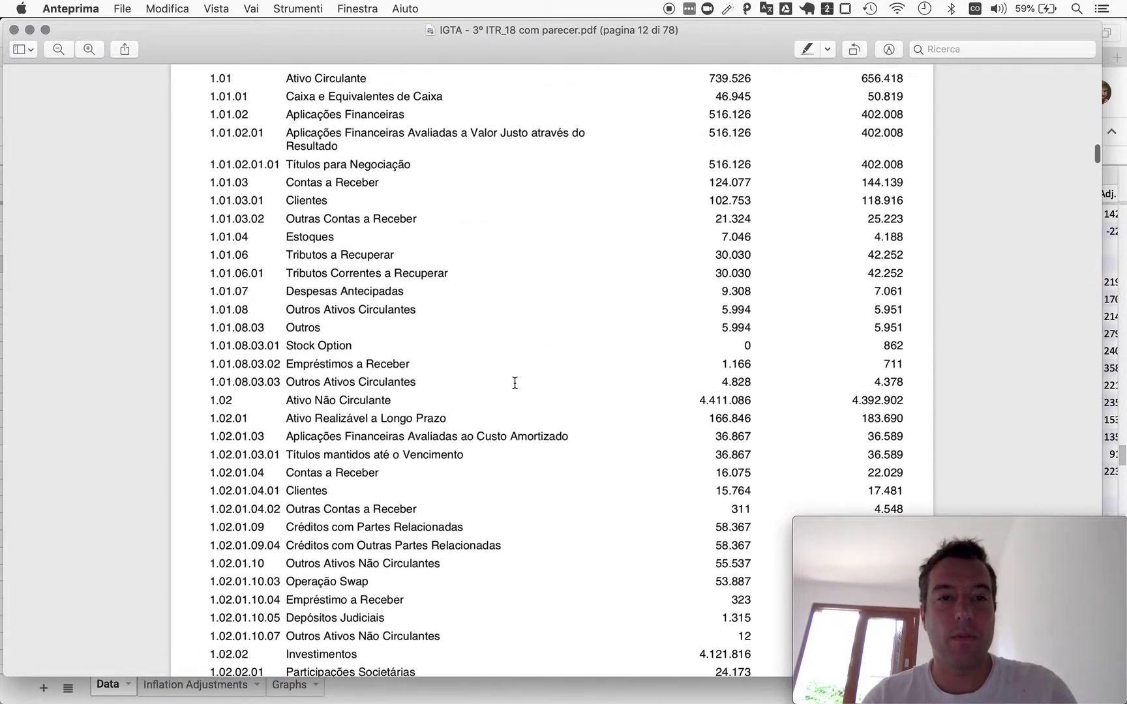
{"action": "key", "text": "super+Tab"}
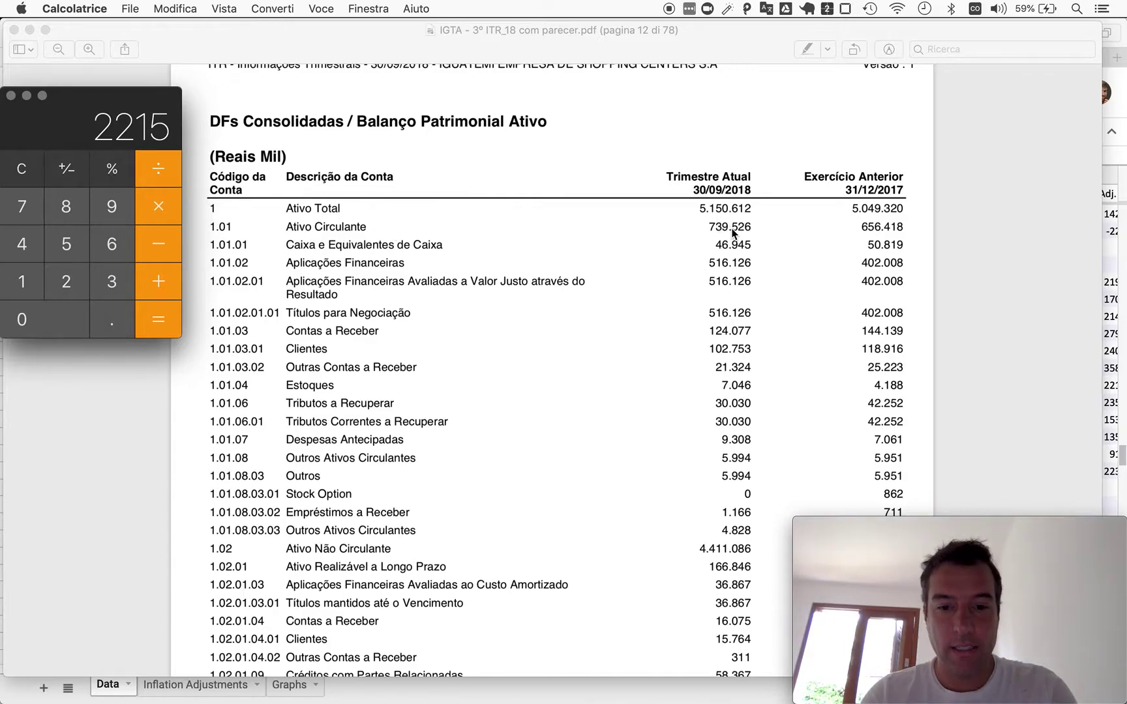
{"action": "type", "text": "740"}
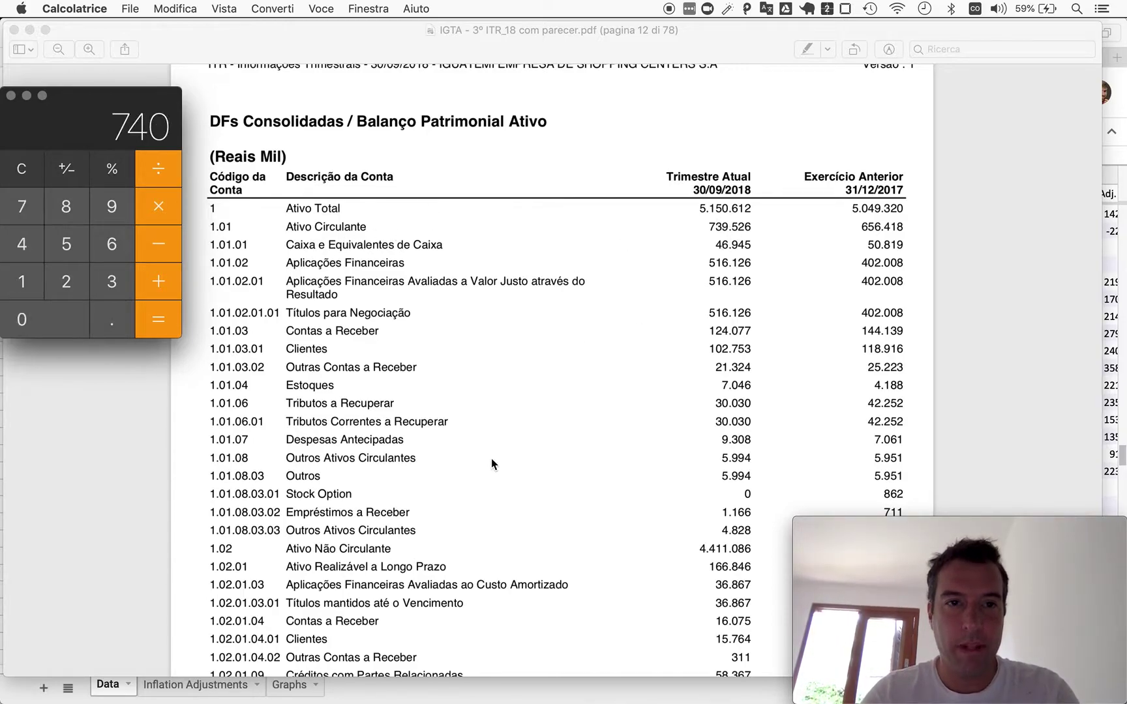
{"action": "scroll", "coordinate": [492, 464], "scroll_direction": "down", "scroll_amount": 10}
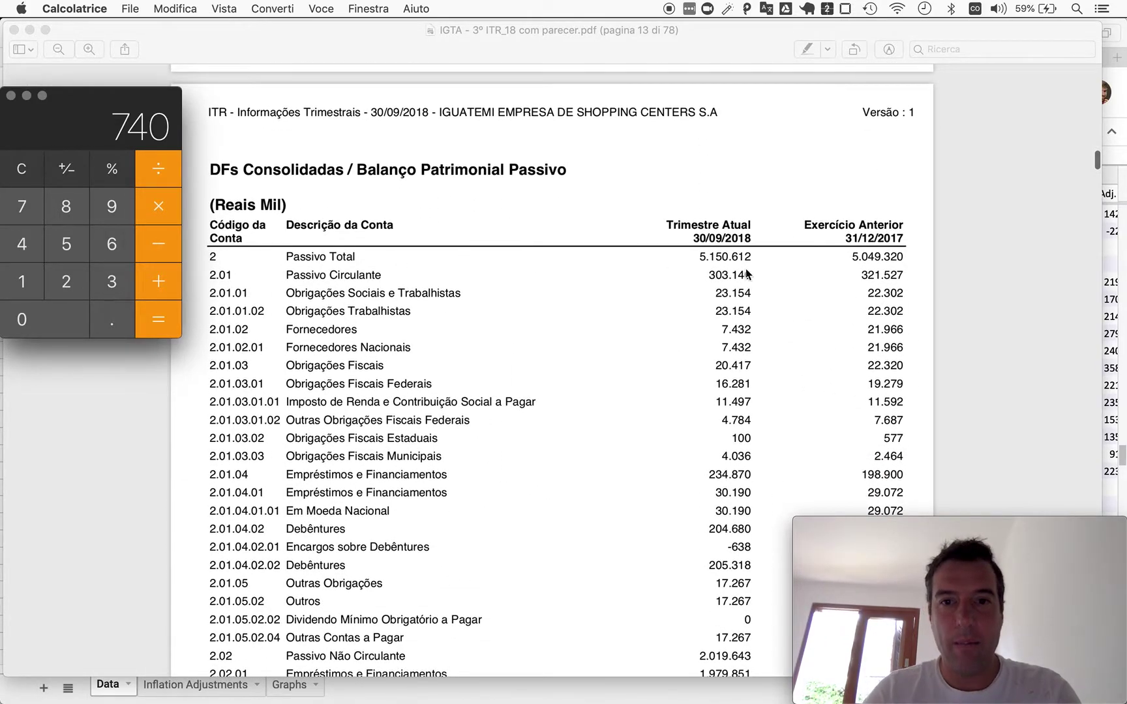
{"action": "type", "text": "/303"}
{"action": "key", "text": "Return"}
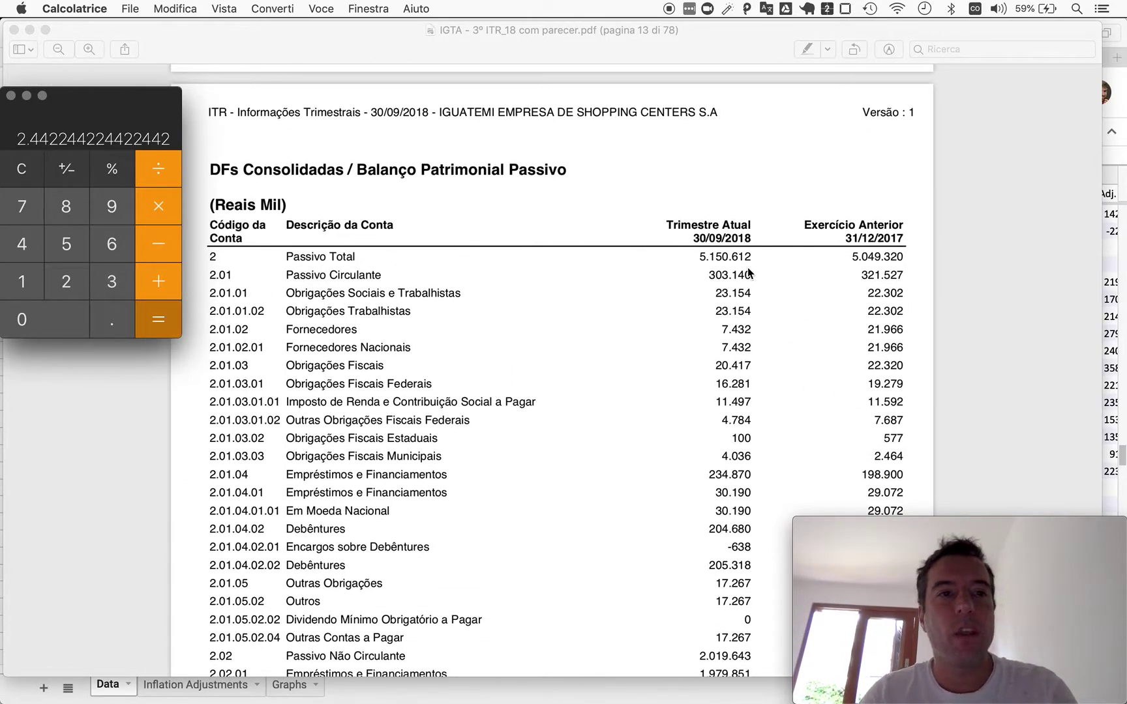
{"action": "key", "text": "super+Tab"}
{"action": "key", "text": "super+v"}
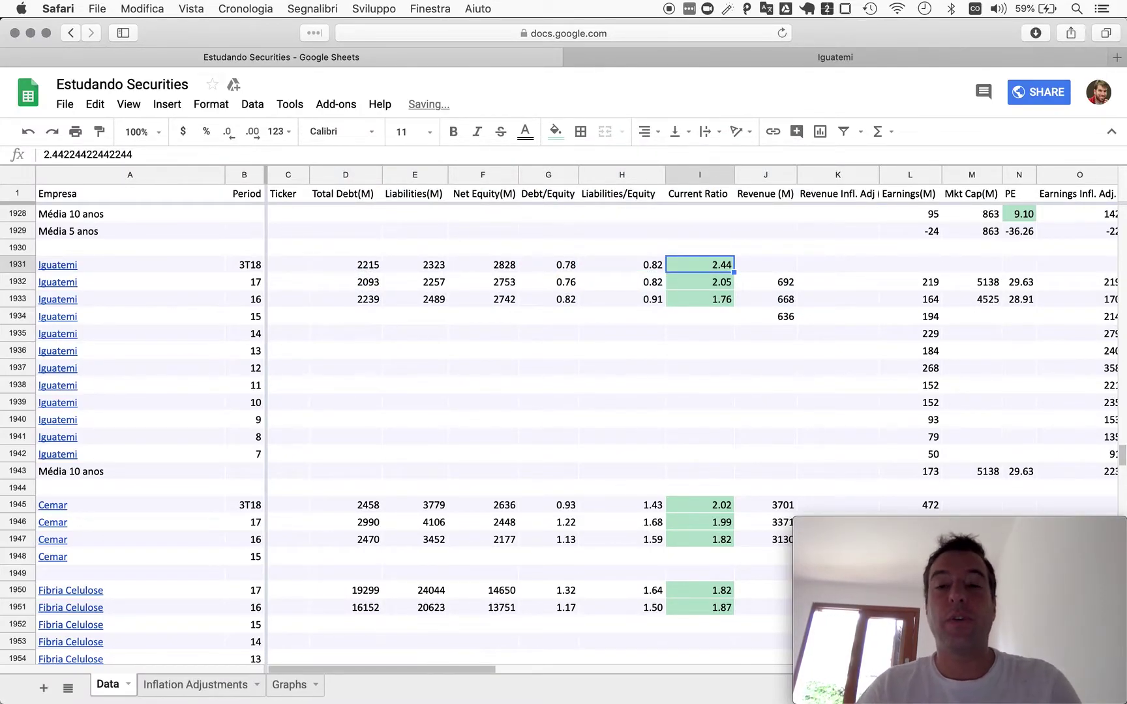
Find the accumulated 2018 Receita de Venda on page 15 of the report, calculate 521 × 1.33333 in Calculator and copy the result
{"action": "key", "text": "super+Tab"}
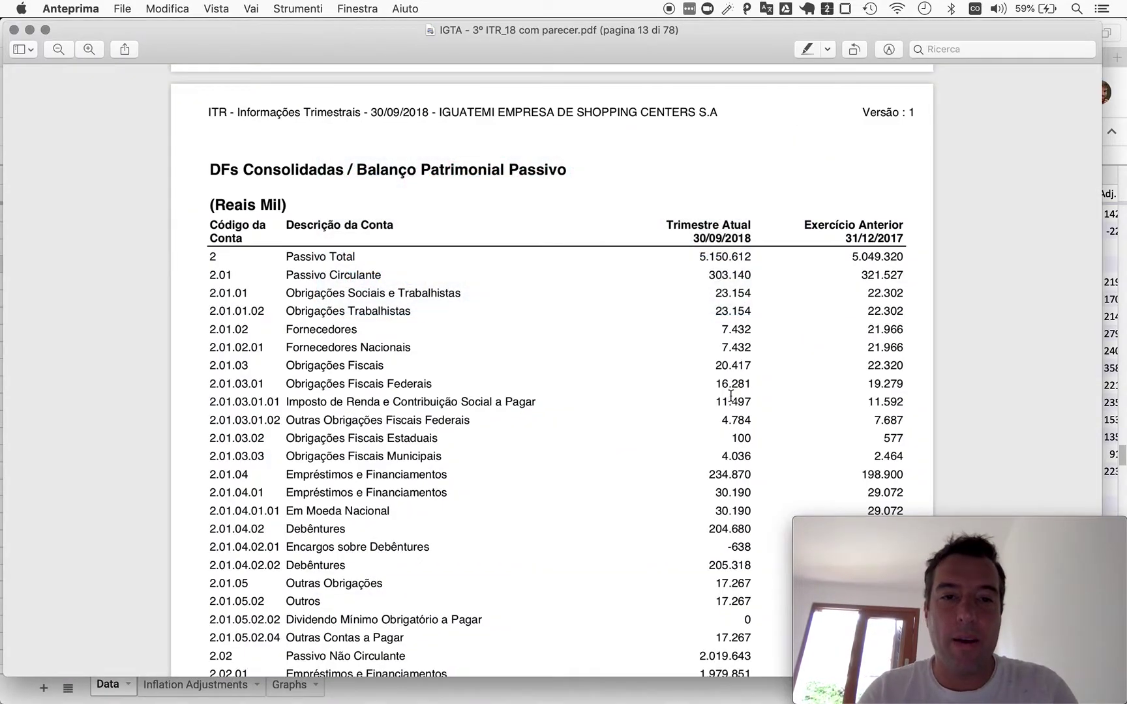
{"action": "scroll", "coordinate": [532, 240], "scroll_direction": "down", "scroll_amount": 10}
{"action": "scroll", "coordinate": [531, 240], "scroll_direction": "down", "scroll_amount": 15}
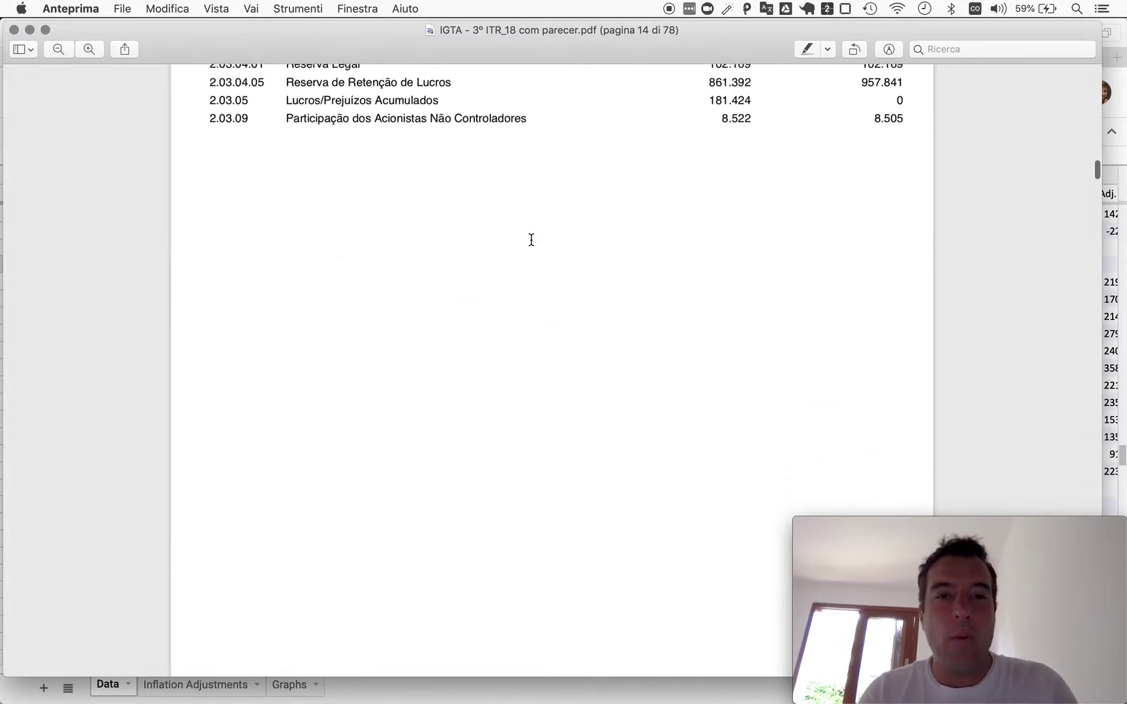
{"action": "scroll", "coordinate": [531, 239], "scroll_direction": "down", "scroll_amount": 4}
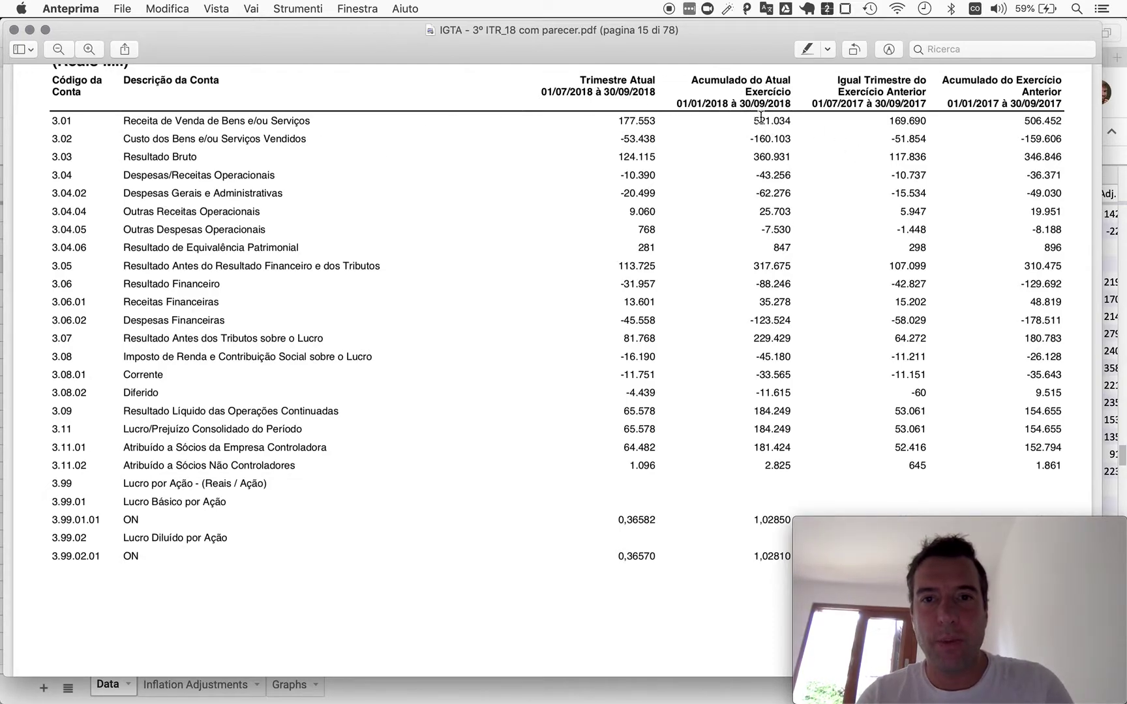
{"action": "key", "text": "super+Tab"}
{"action": "key", "text": "super+Tab"}
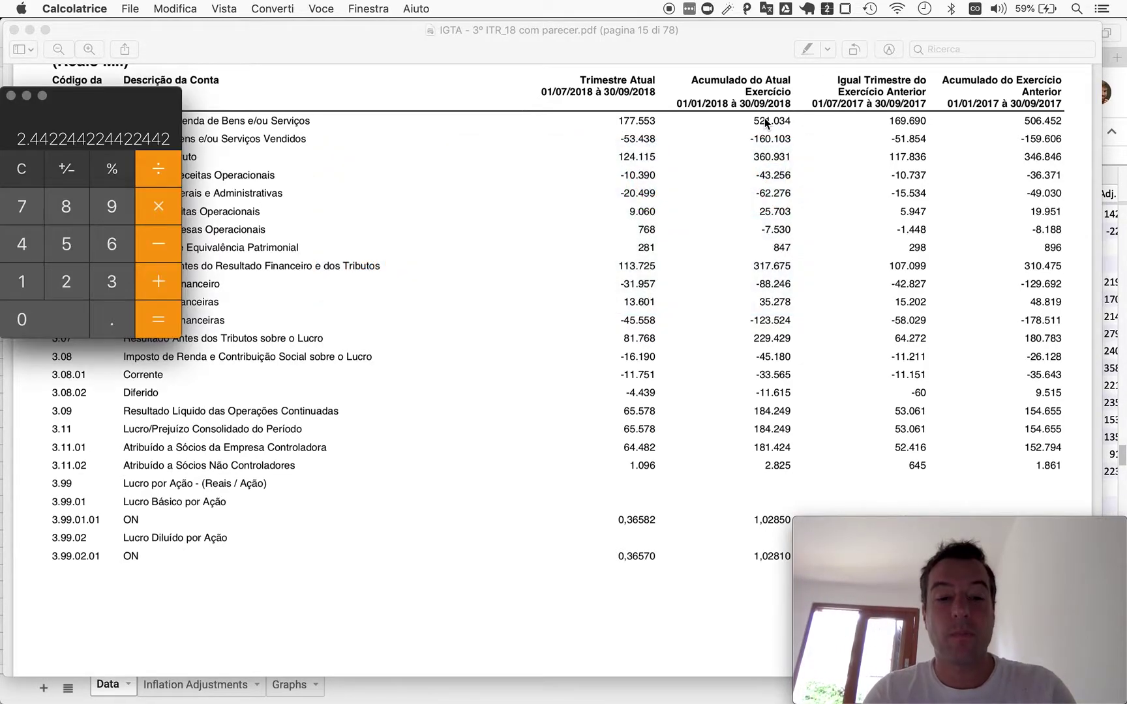
{"action": "type", "text": "521*1.33333"}
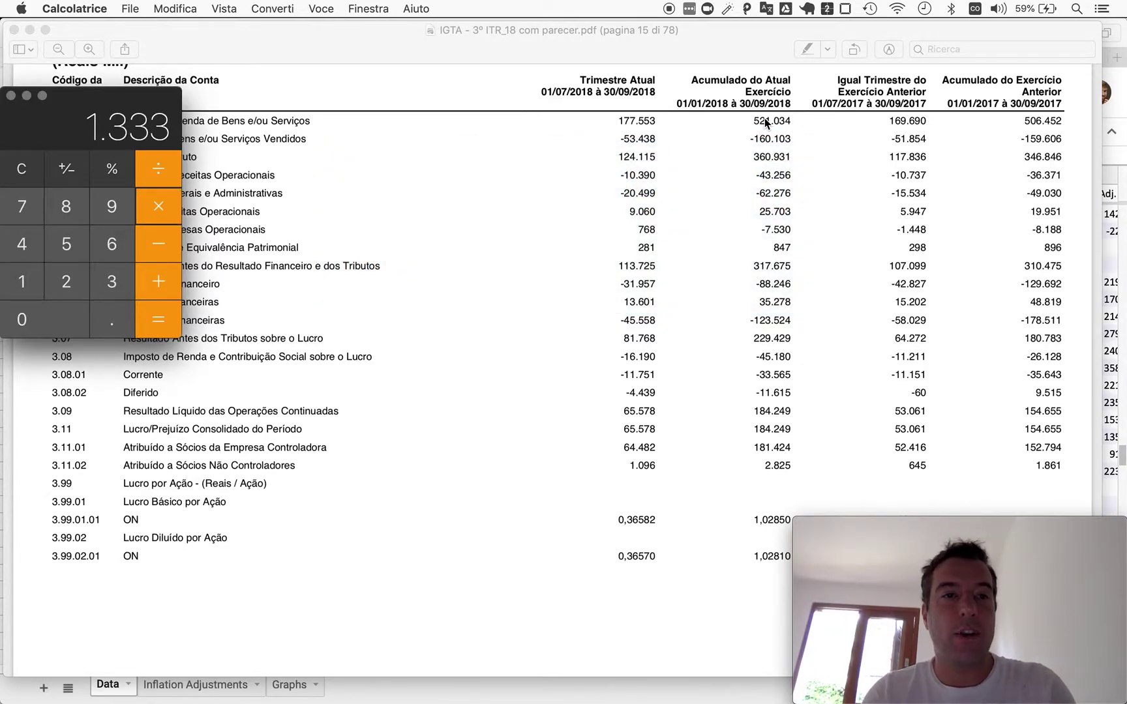
{"action": "key", "text": "Return"}
{"action": "key", "text": "super+c"}
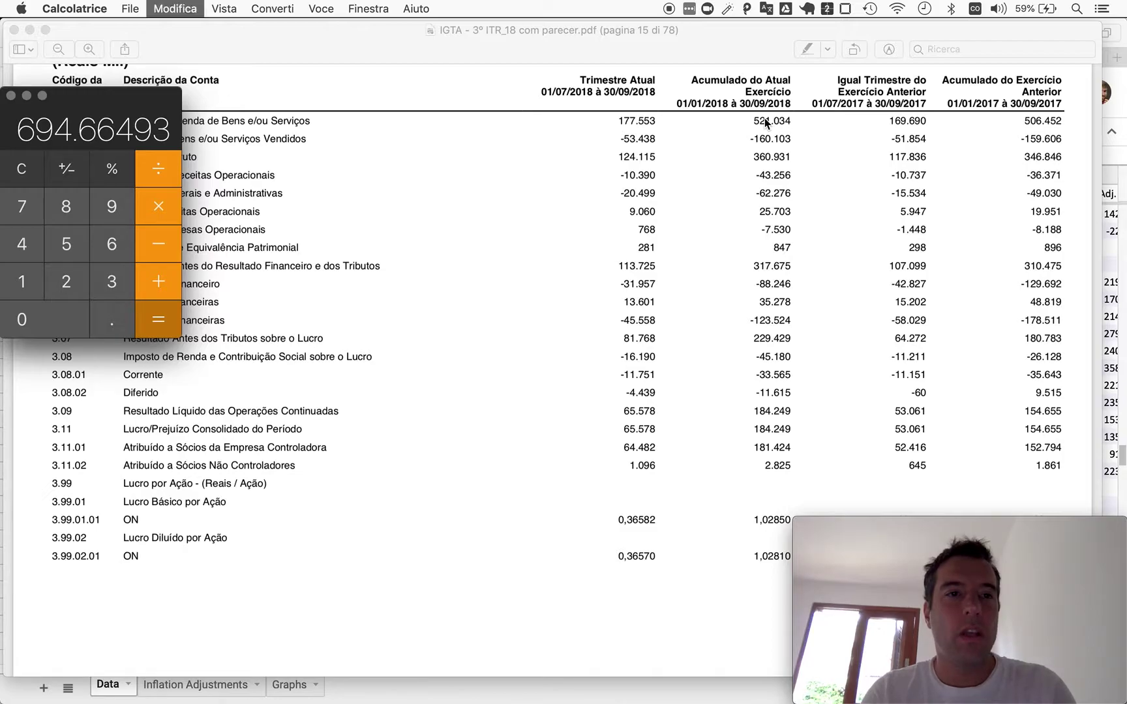
Return to the spreadsheet and paste the copied 694.66493 as Revenue in Iguatemi's 3T18 row
{"action": "key", "text": "super+Tab"}
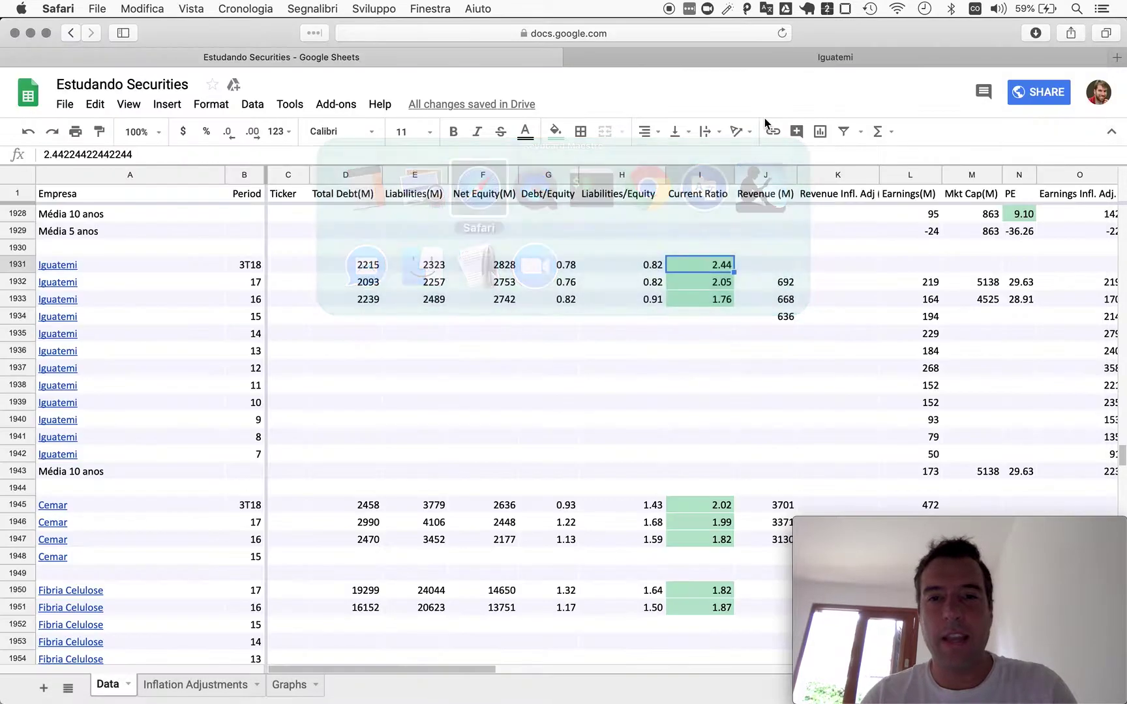
{"action": "key", "text": "Right"}
{"action": "key", "text": "super+v"}
{"action": "key", "text": "Down"}
{"action": "key", "text": "Up"}
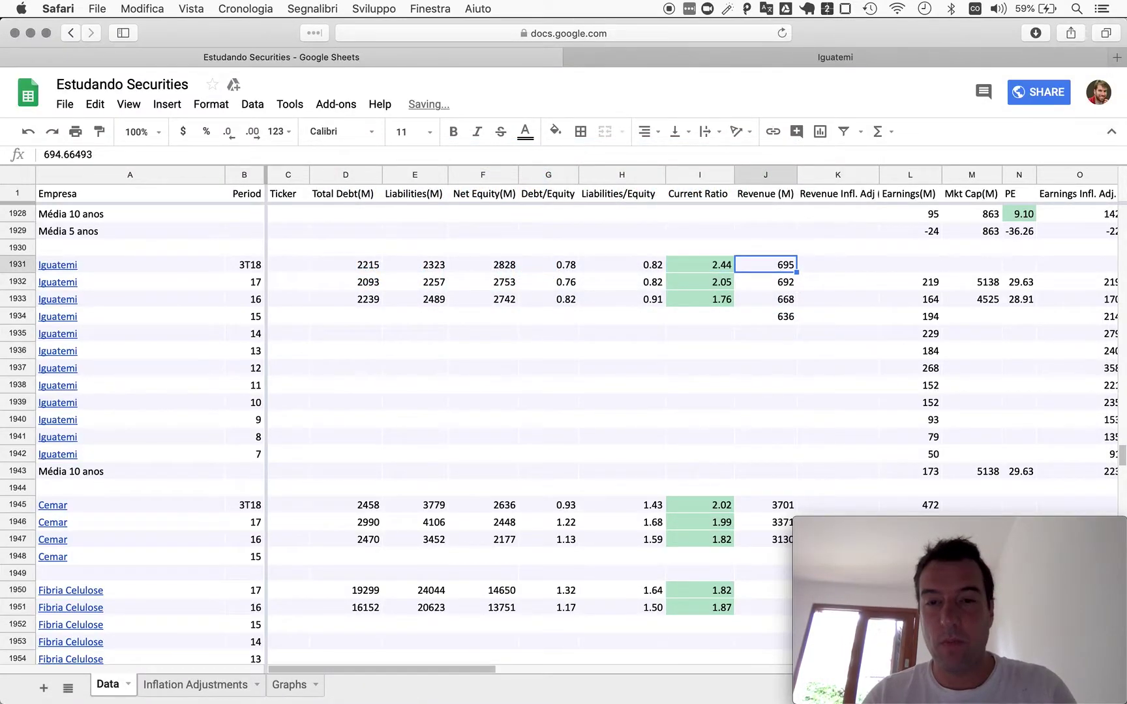
{"action": "key", "text": "Down"}
{"action": "key", "text": "Up"}
{"action": "key", "text": "Down"}
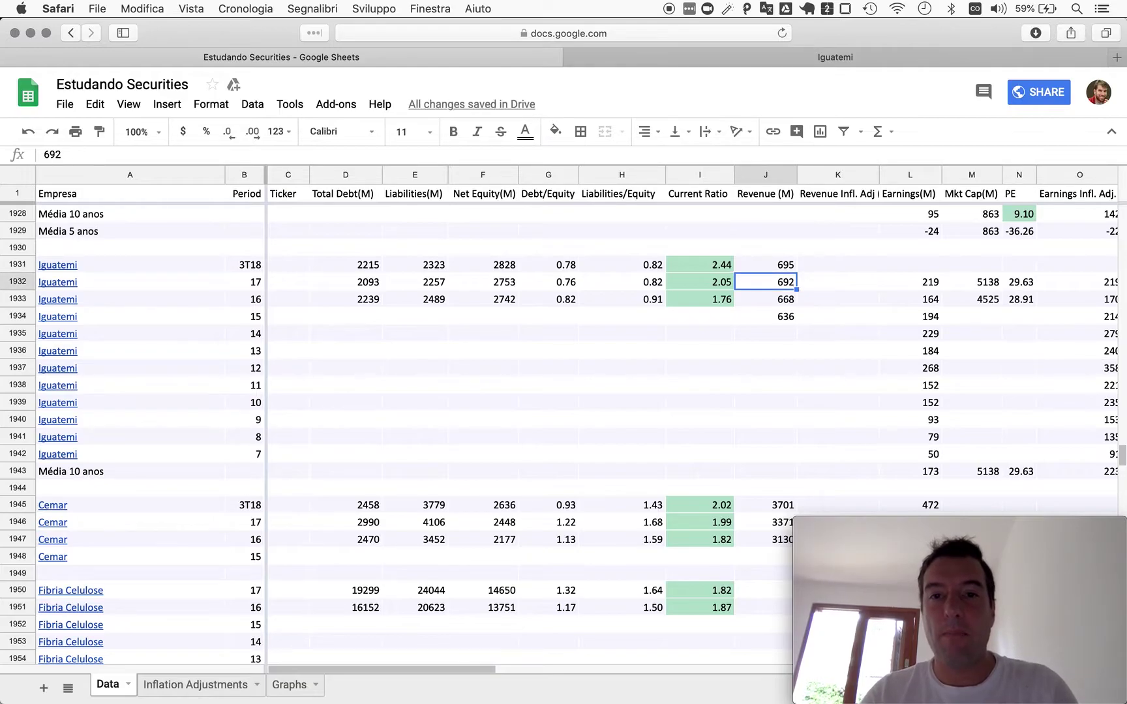
{"action": "key", "text": "Up"}
{"action": "key", "text": "Down"}
{"action": "key", "text": "Up"}
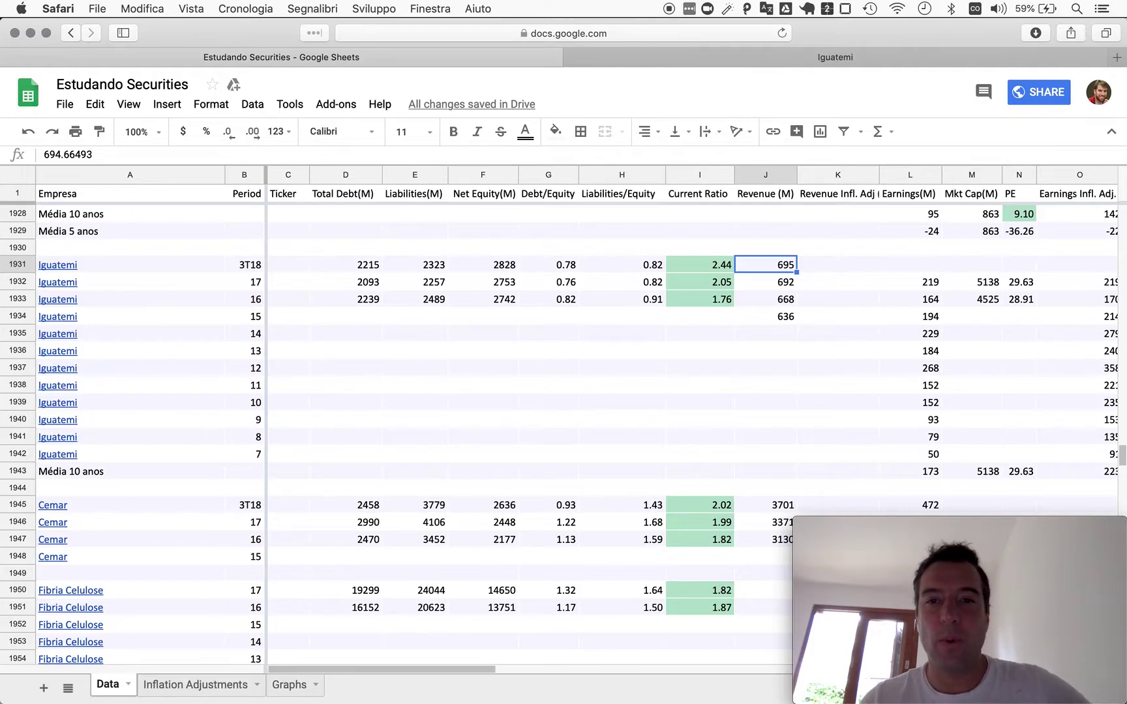
Look through the columns following Revenue in Iguatemi's 3T18 row
{"action": "key", "text": "Down"}
{"action": "key", "text": "Up"}
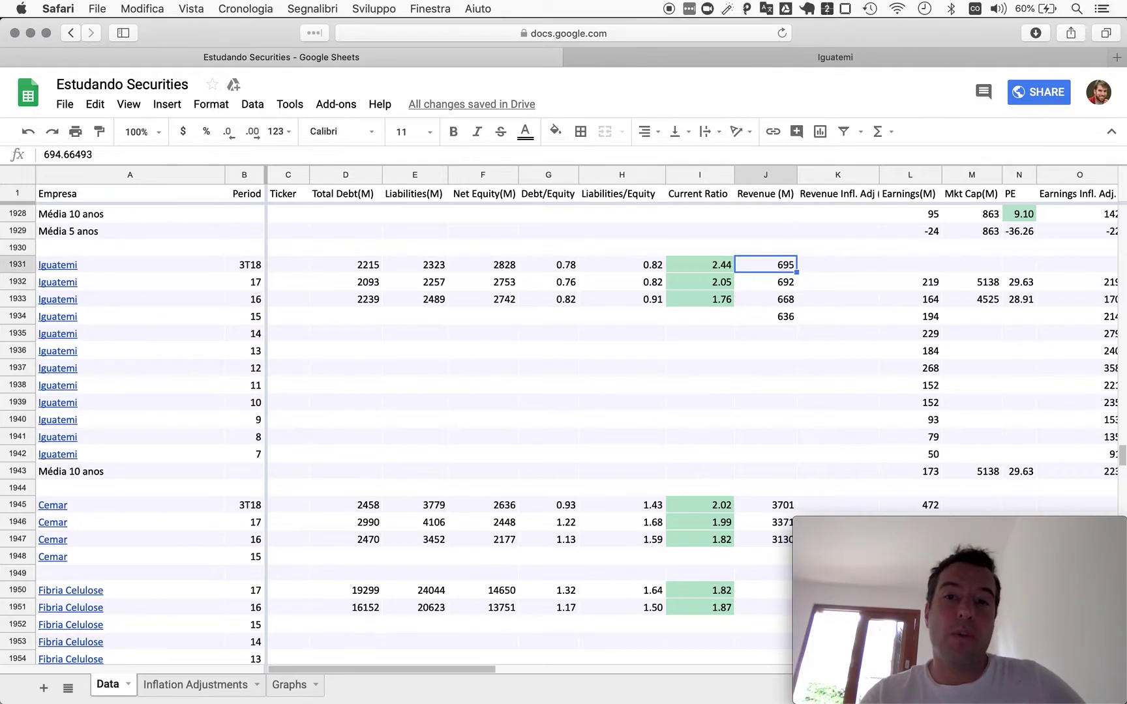
{"action": "key", "text": "Right"}
{"action": "key", "text": "Right"}
{"action": "key", "text": "Right"}
{"action": "key", "text": "Right"}
{"action": "key", "text": "Right"}
{"action": "key", "text": "Right"}
{"action": "key", "text": "Right"}
{"action": "key", "text": "Right"}
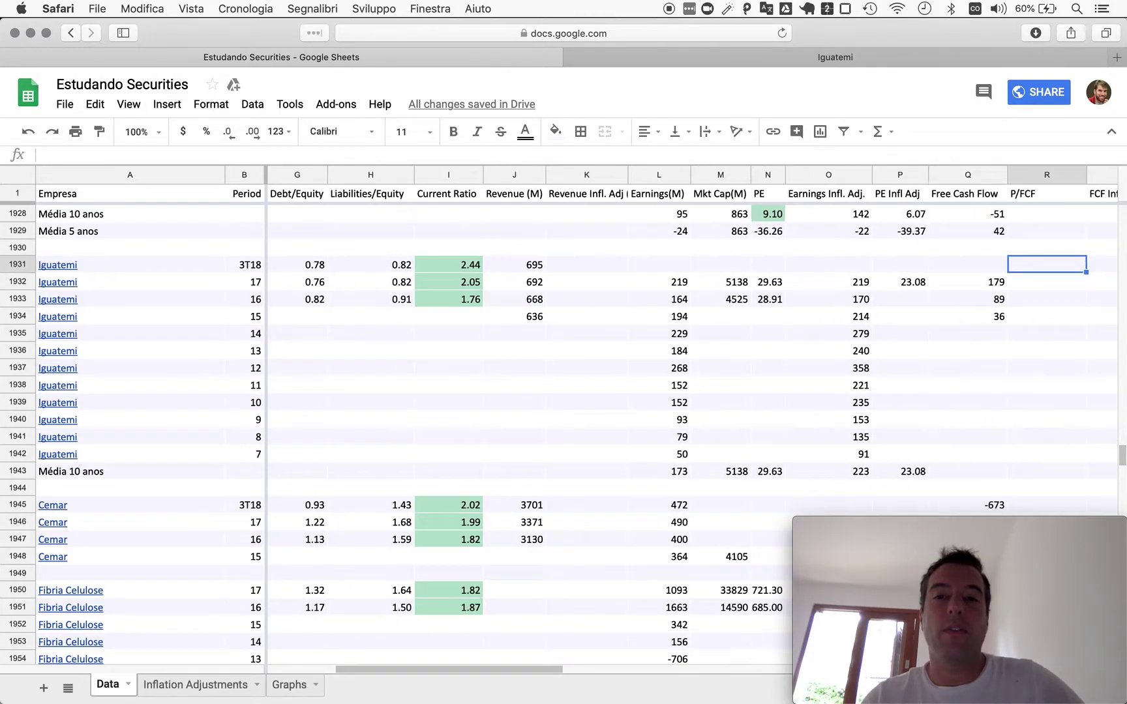
Find the accumulated 2018 Lucro/Prejuízo Consolidado do Período on page 15 of the report and calculate 184 × 1.33333 in Calculator
{"action": "key", "text": "Left"}
{"action": "key", "text": "Left"}
{"action": "key", "text": "Left"}
{"action": "key", "text": "Left"}
{"action": "key", "text": "Left"}
{"action": "key", "text": "Left"}
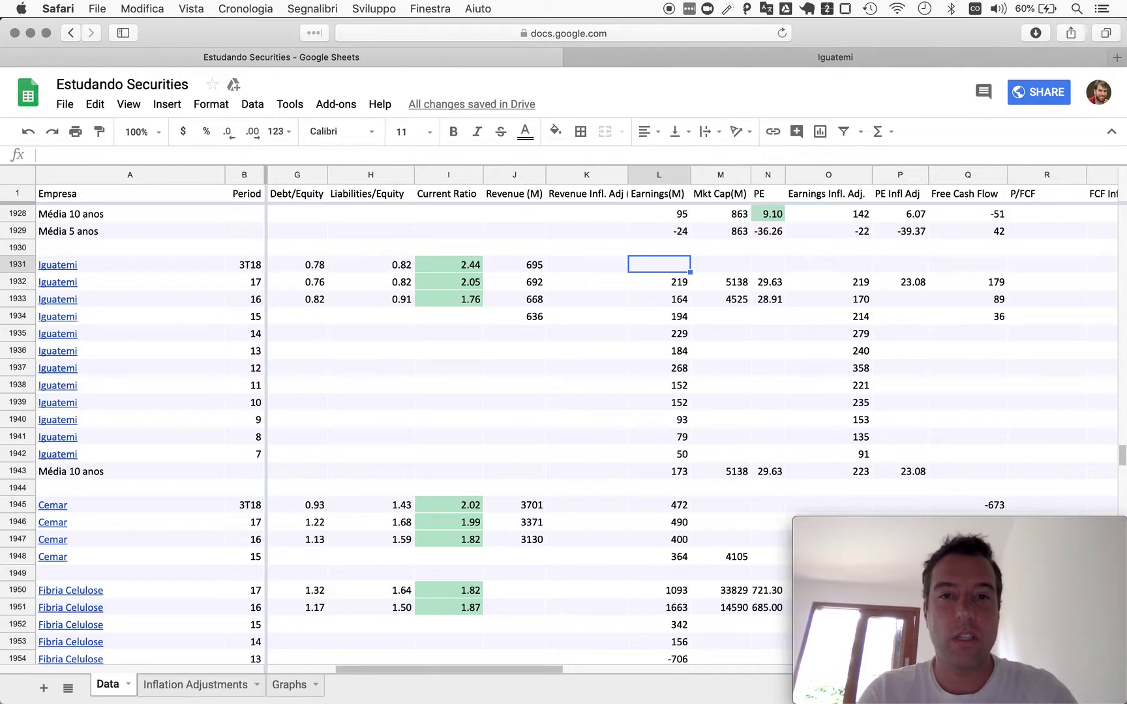
{"action": "key", "text": "super+Tab"}
{"action": "key", "text": "super+Tab"}
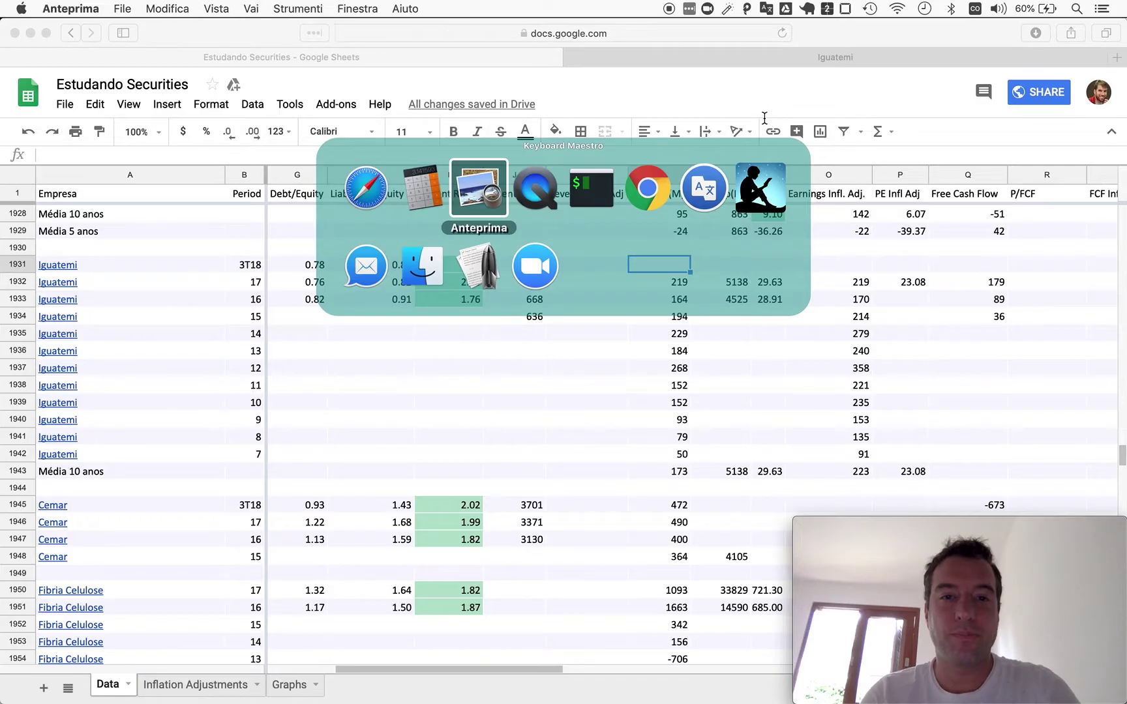
{"action": "scroll", "coordinate": [757, 360], "scroll_direction": "down", "scroll_amount": 5}
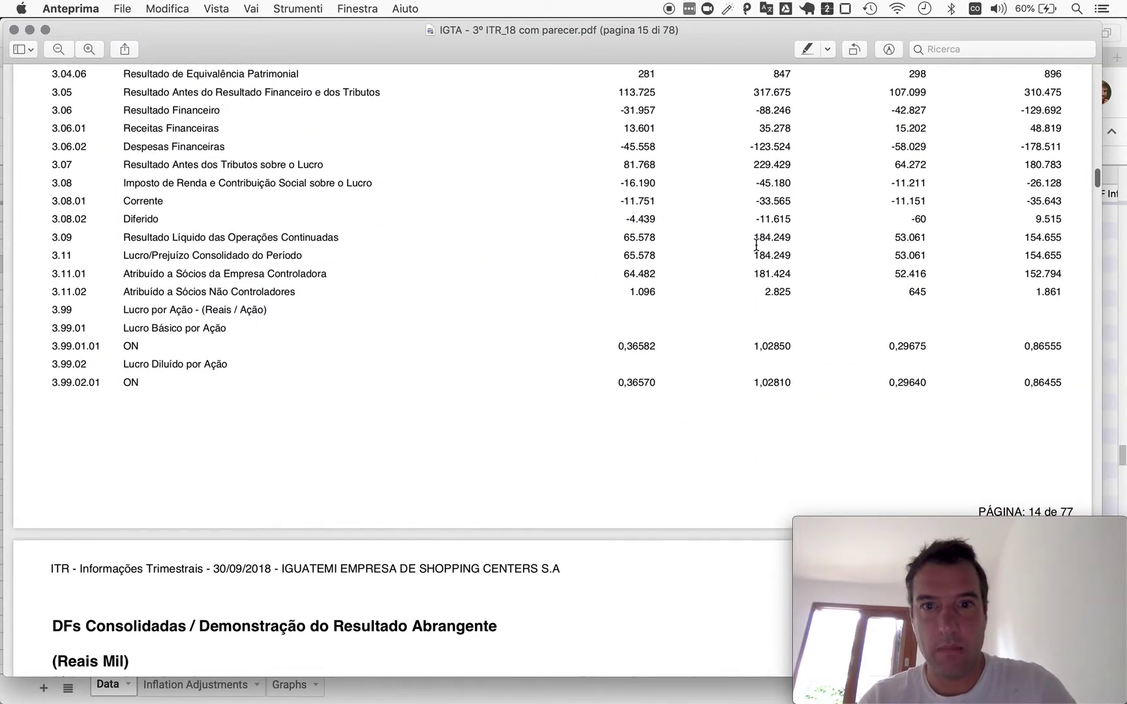
{"action": "key", "text": "super+Tab"}
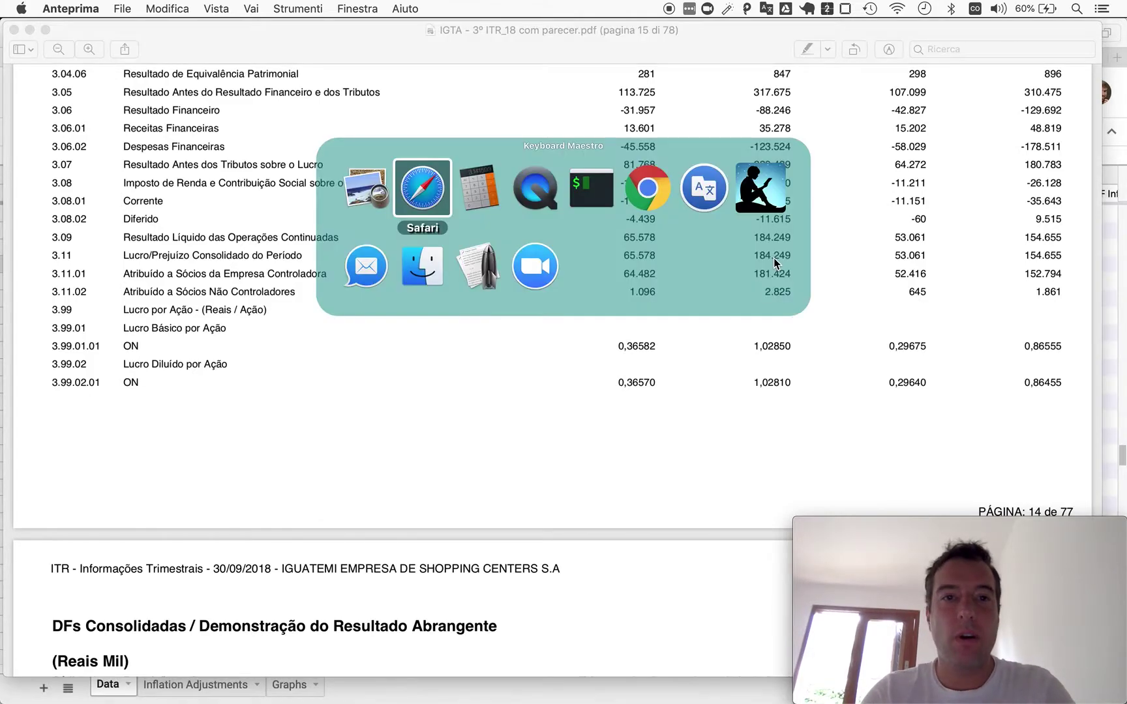
{"action": "key", "text": "super+Tab"}
{"action": "type", "text": "184"}
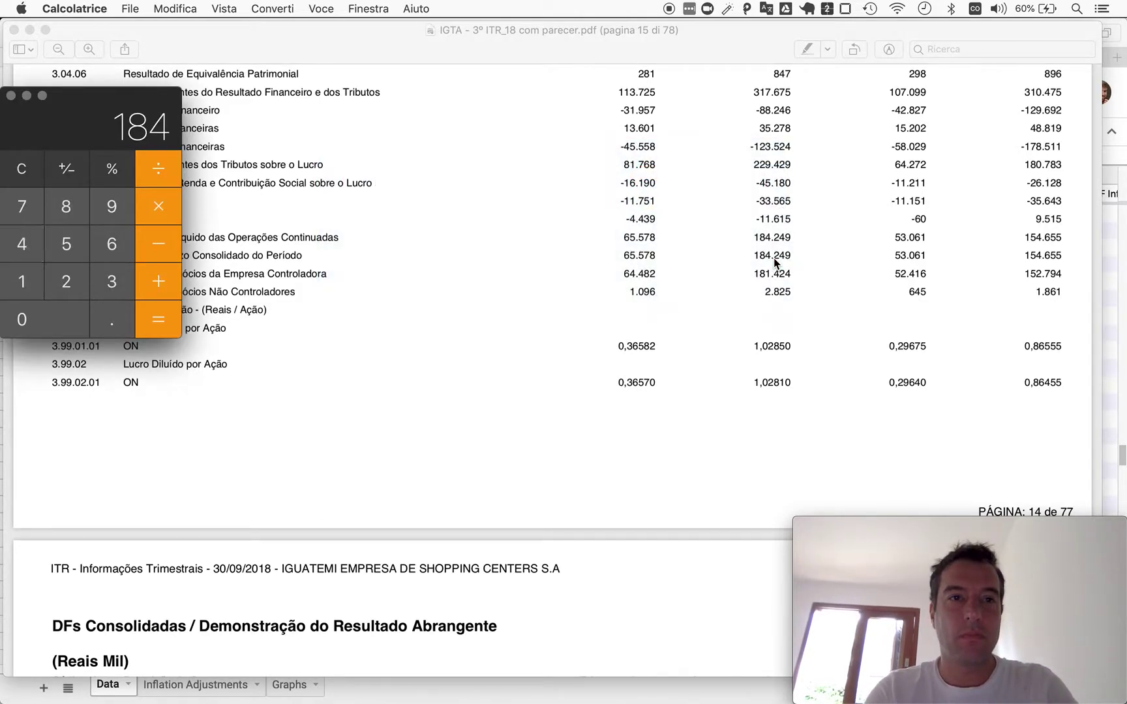
{"action": "type", "text": "*1.33333="}
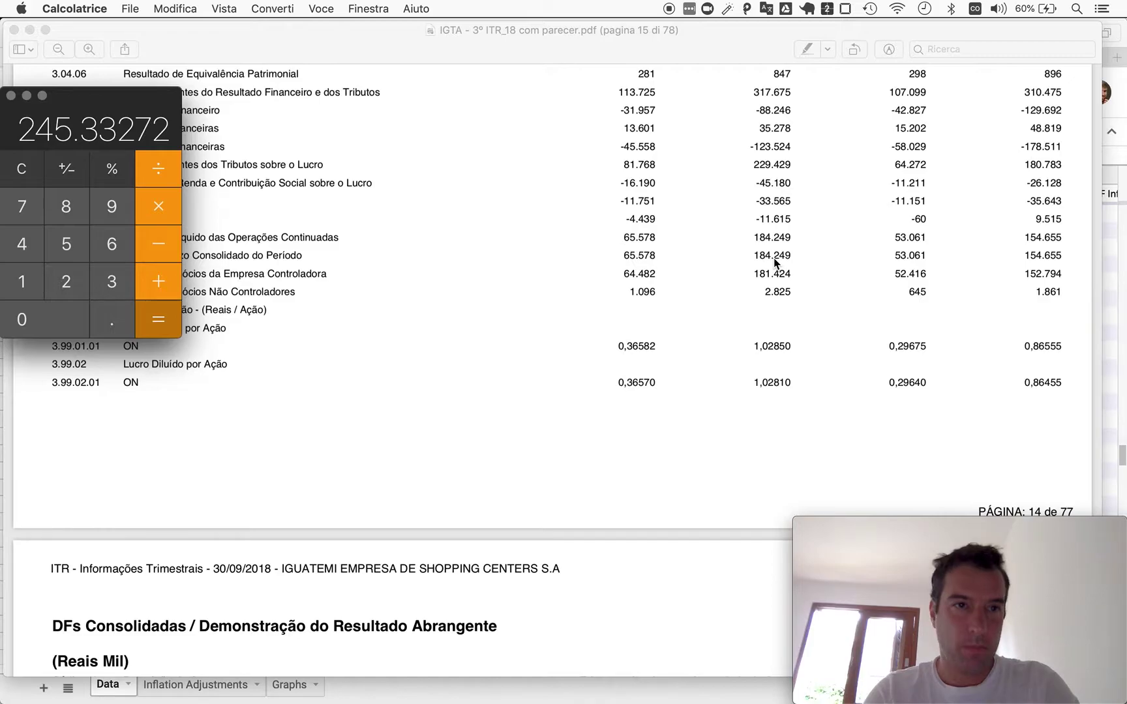
Return to the spreadsheet and enter 245.33272 as both Earnings and Earnings Infl. Adj. in Iguatemi's 3T18 row
{"action": "key", "text": "super+Tab"}
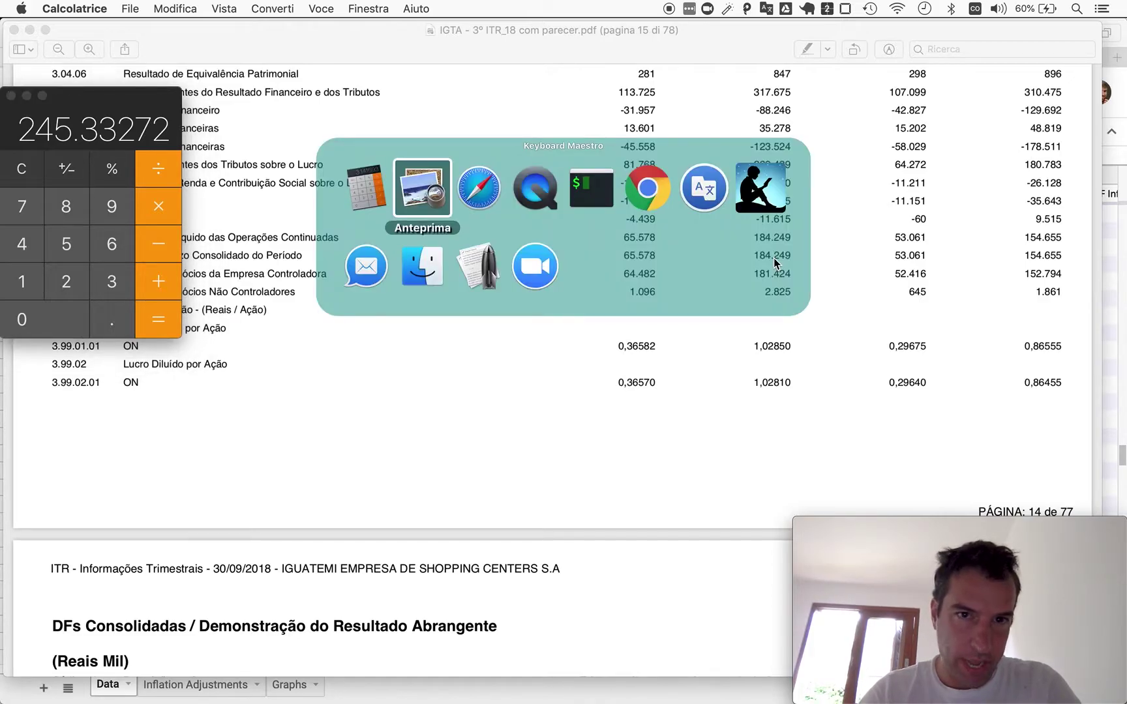
{"action": "key", "text": "super+Tab"}
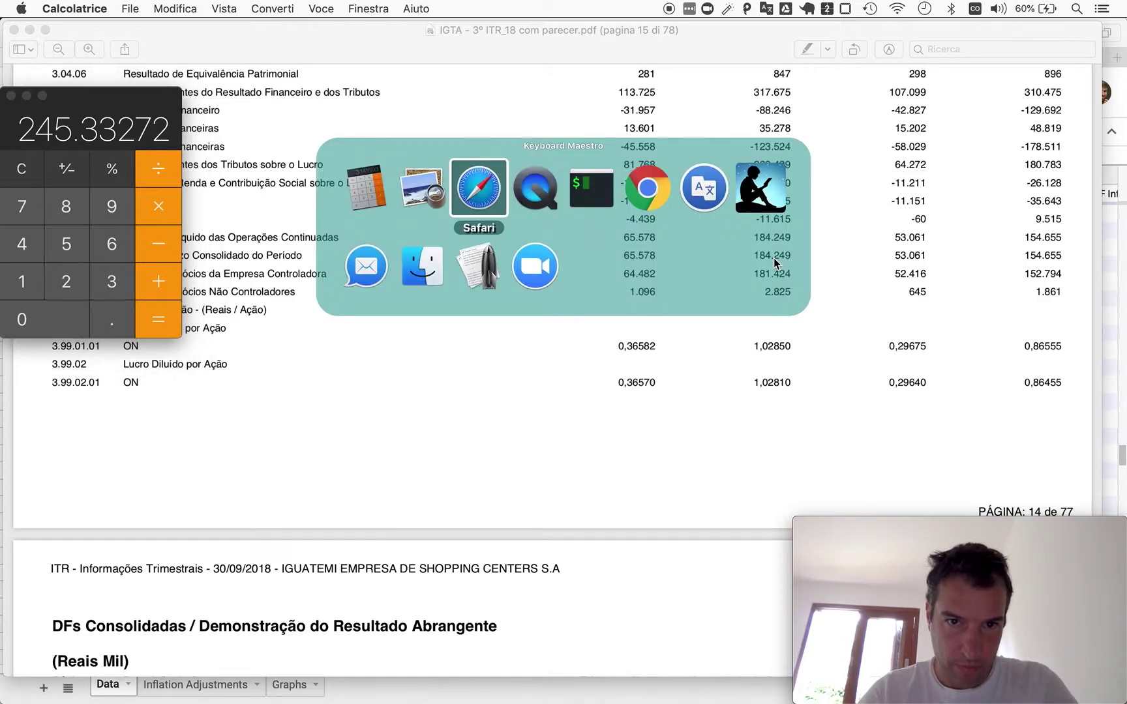
{"action": "key", "text": "Left"}
{"action": "type", "text": "245.33272"}
{"action": "key", "text": "Right"}
{"action": "key", "text": "Right"}
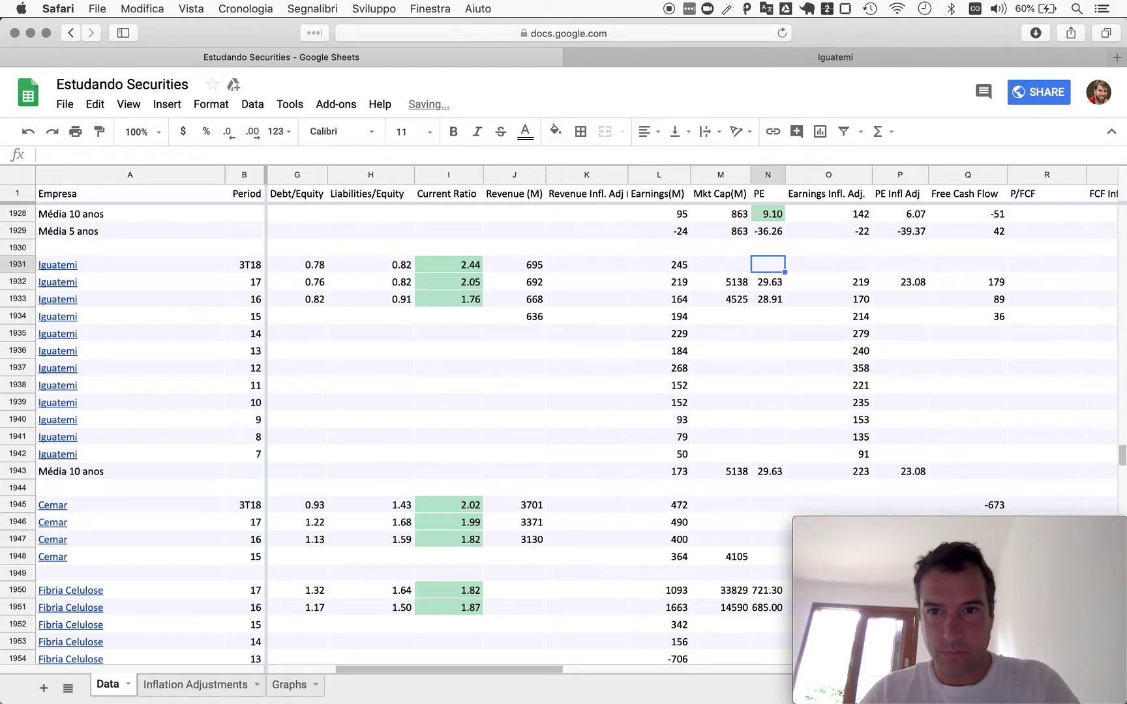
{"action": "key", "text": "Right"}
{"action": "type", "text": "245.33272"}
Select Iguatemi's 3T18 Free Cash Flow cell and find the consolidated Fluxo de Caixa statement on page 17 of the report
{"action": "key", "text": "Right"}
{"action": "key", "text": "Right"}
{"action": "key", "text": "Right"}
{"action": "key", "text": "Right"}
{"action": "key", "text": "Right"}
{"action": "key", "text": "Left"}
{"action": "key", "text": "Left"}
{"action": "key", "text": "Left"}
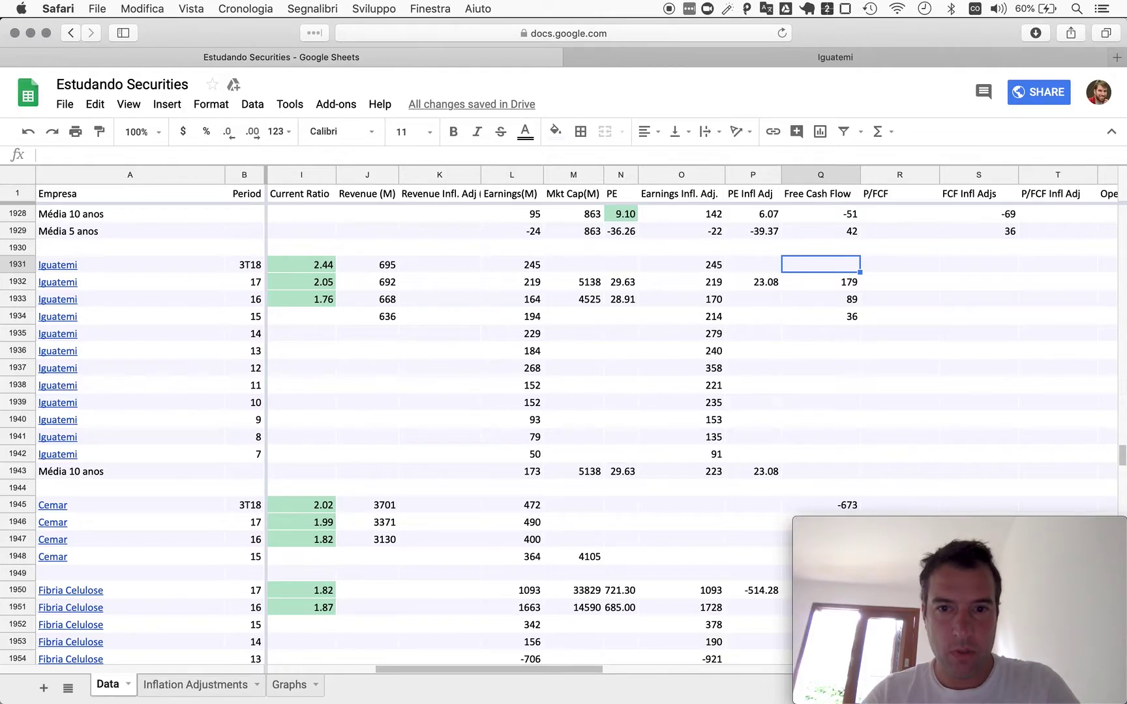
{"action": "key", "text": "super+Tab"}
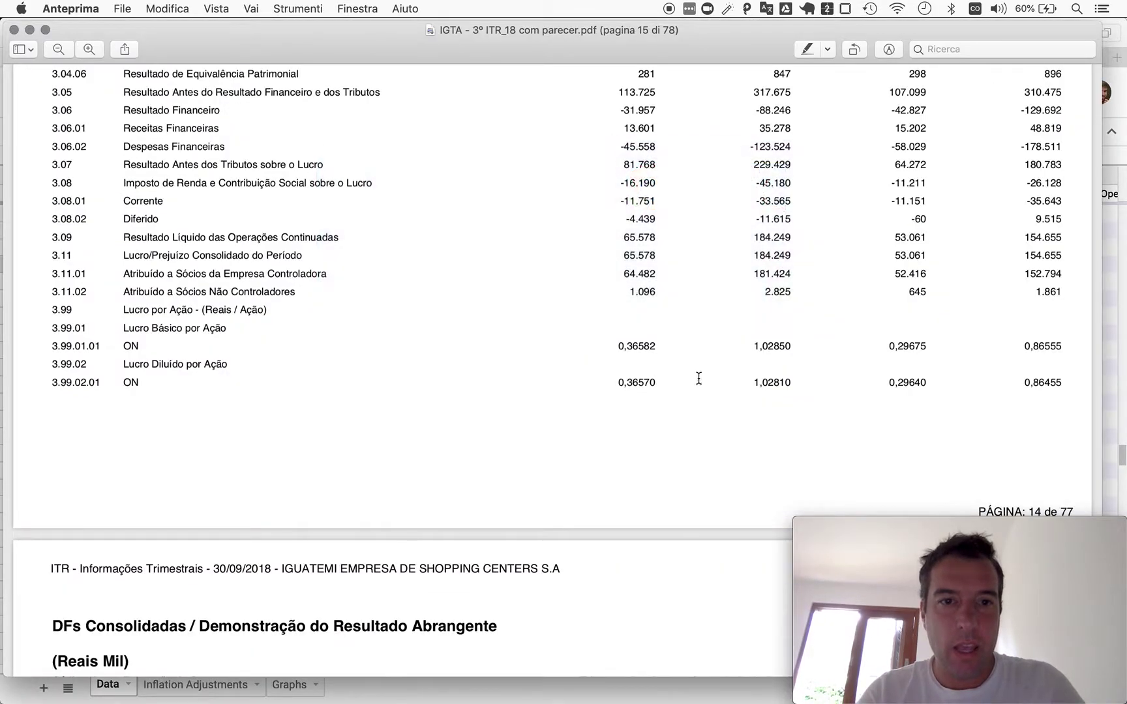
{"action": "scroll", "coordinate": [529, 459], "scroll_direction": "down", "scroll_amount": 15}
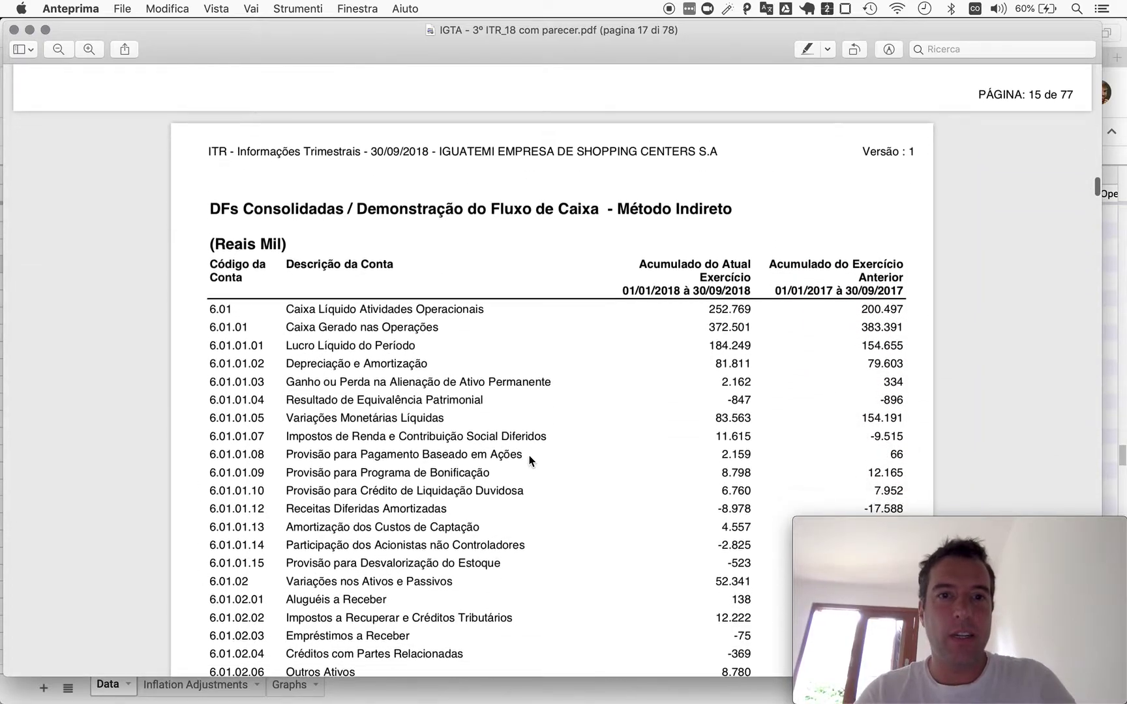
{"action": "scroll", "coordinate": [529, 456], "scroll_direction": "down", "scroll_amount": 4}
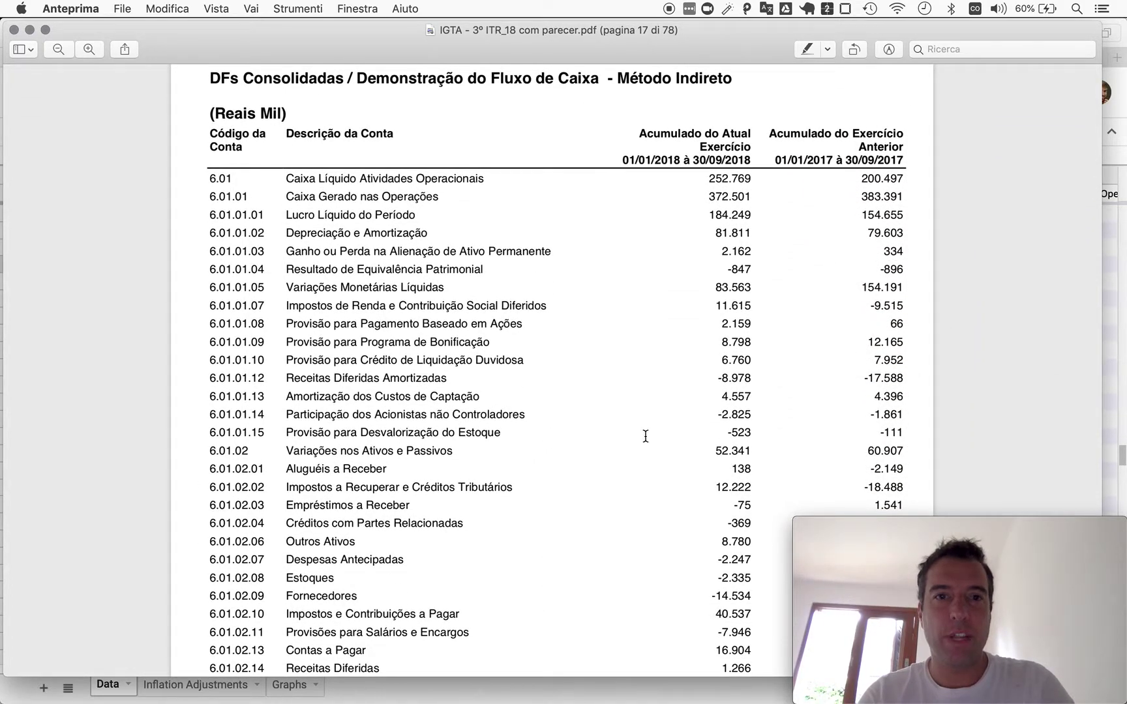
{"action": "scroll", "coordinate": [644, 430], "scroll_direction": "down", "scroll_amount": 3}
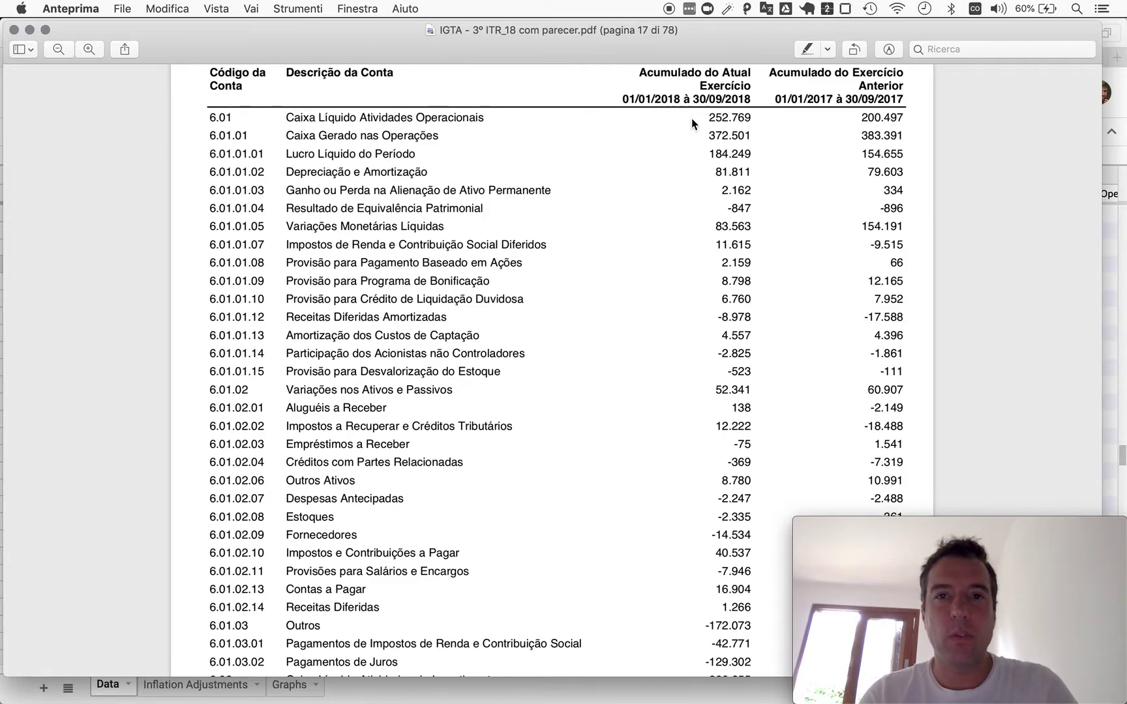
Subtract the accumulated 2018 investing outflow from operating cash in Calculator as 253 − 227, and multiply the result by 1.33333
{"action": "key", "text": "super+Tab"}
{"action": "type", "text": "53"}
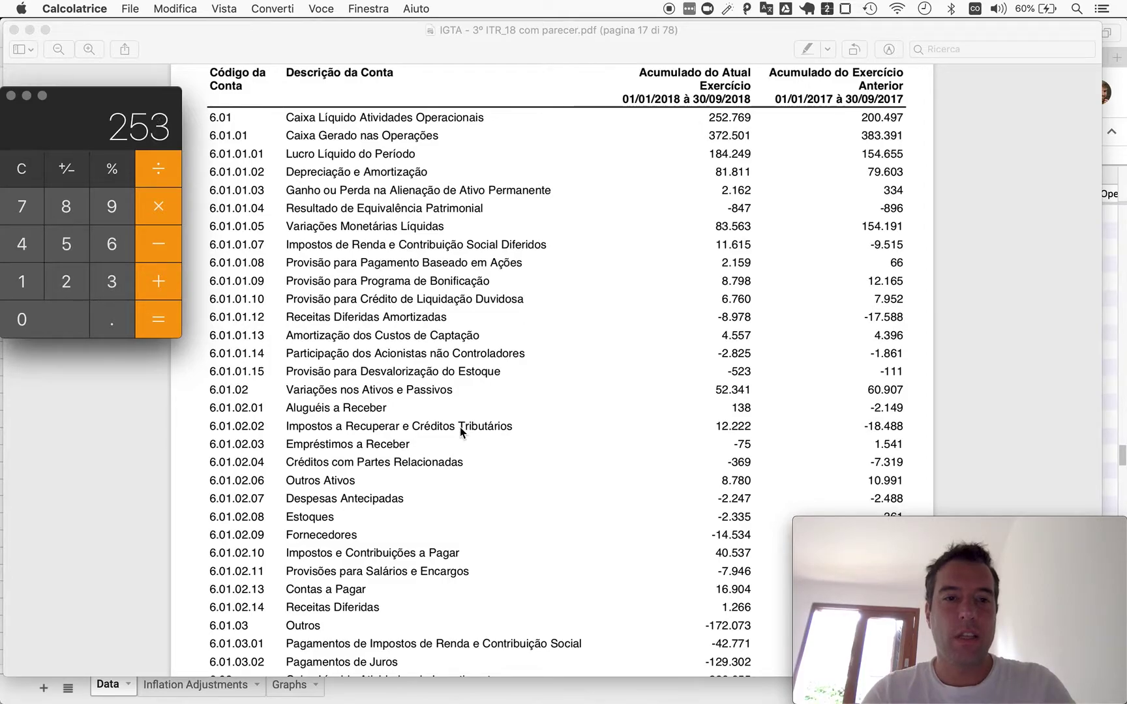
{"action": "scroll", "coordinate": [465, 425], "scroll_direction": "down", "scroll_amount": 5}
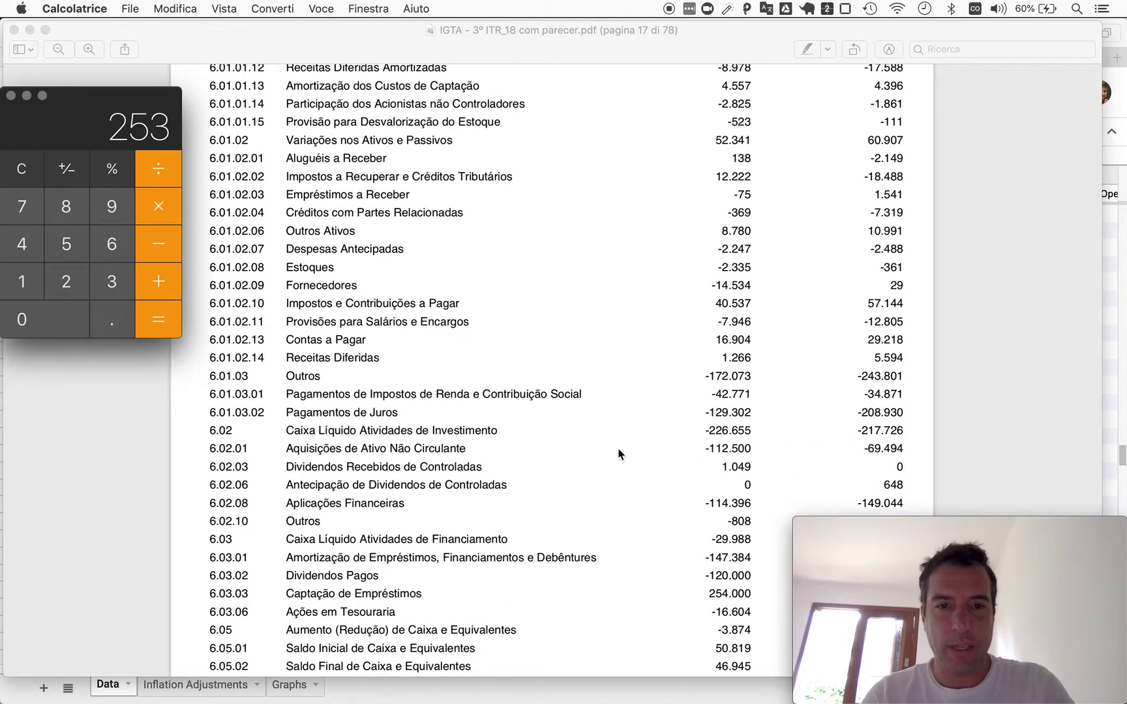
{"action": "scroll", "coordinate": [620, 454], "scroll_direction": "down", "scroll_amount": 1}
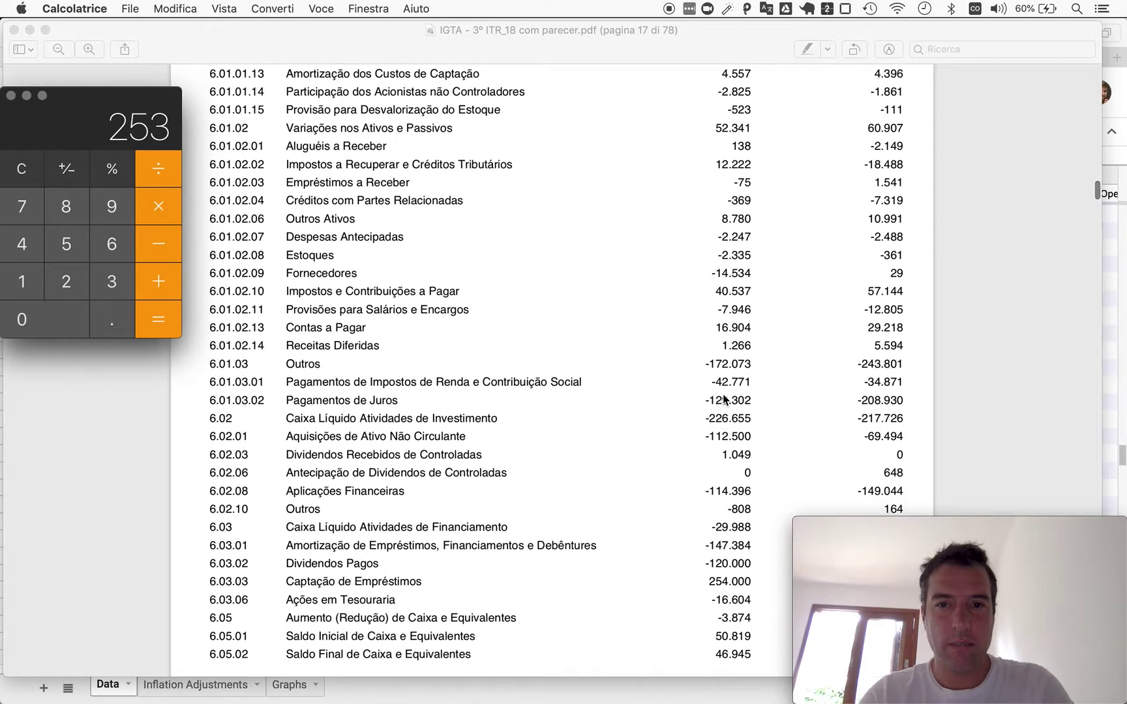
{"action": "key", "text": "minus"}
{"action": "type", "text": "227"}
{"action": "key", "text": "Return"}
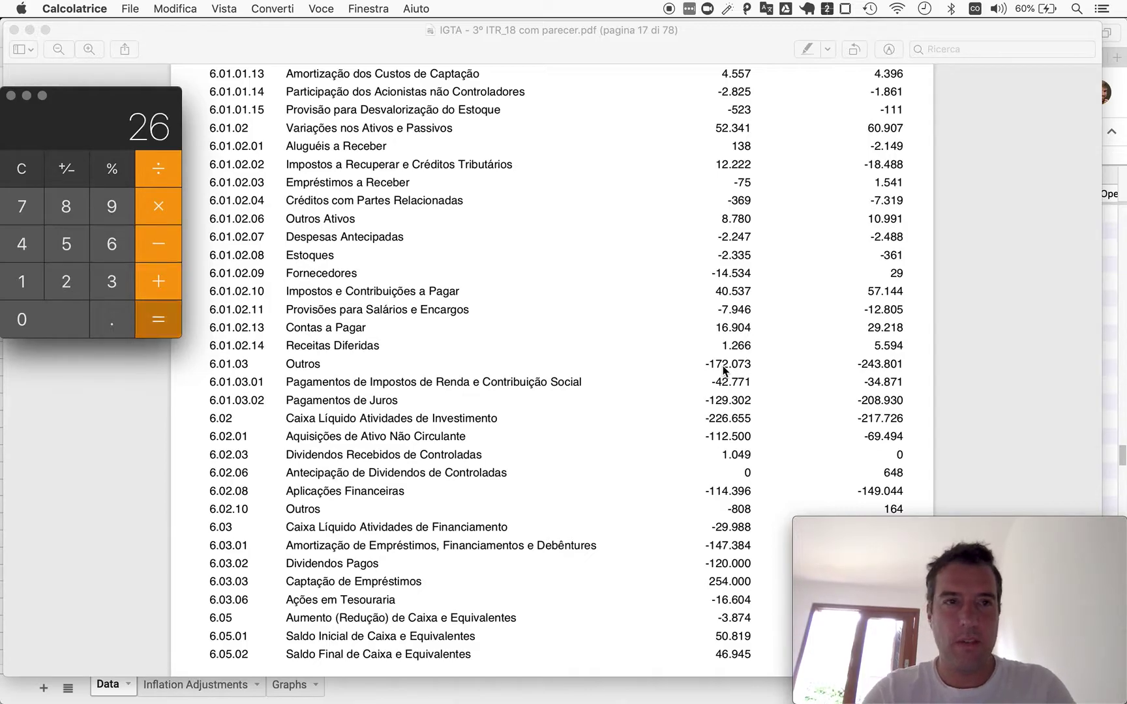
{"action": "key", "text": "asterisk"}
{"action": "type", "text": "1.33333"}
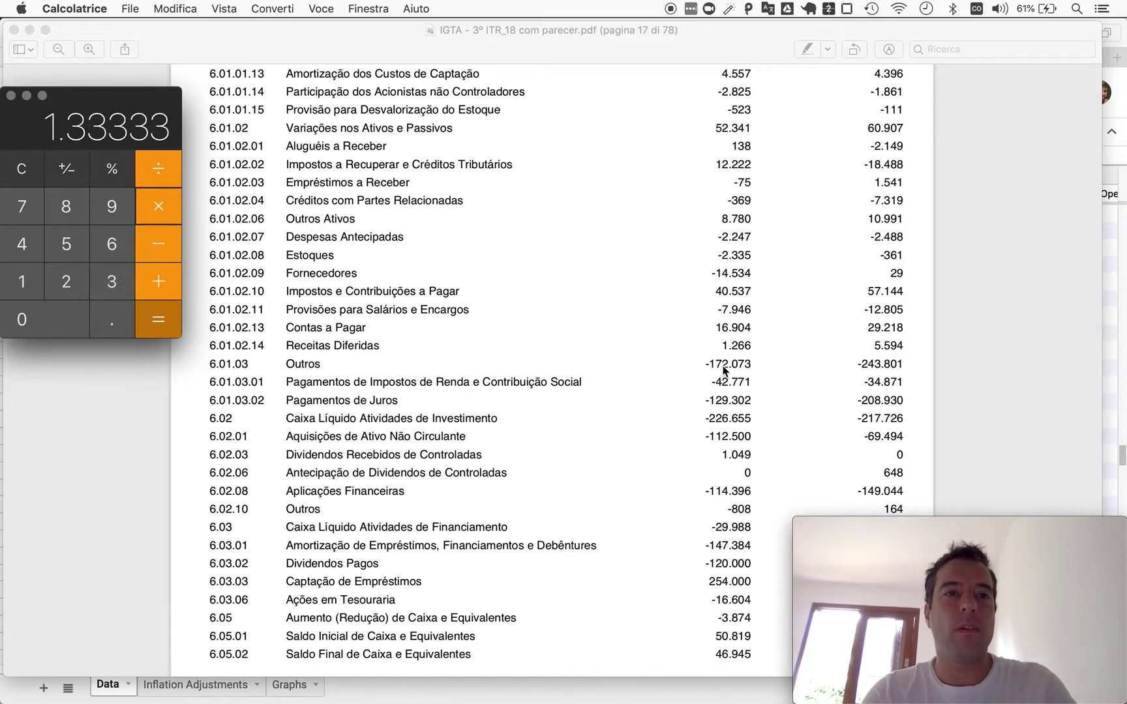
{"action": "key", "text": "Return"}
Return to the spreadsheet and enter 34.66658 as Free Cash Flow in Iguatemi's 3T18 row
{"action": "key", "text": "super+Tab"}
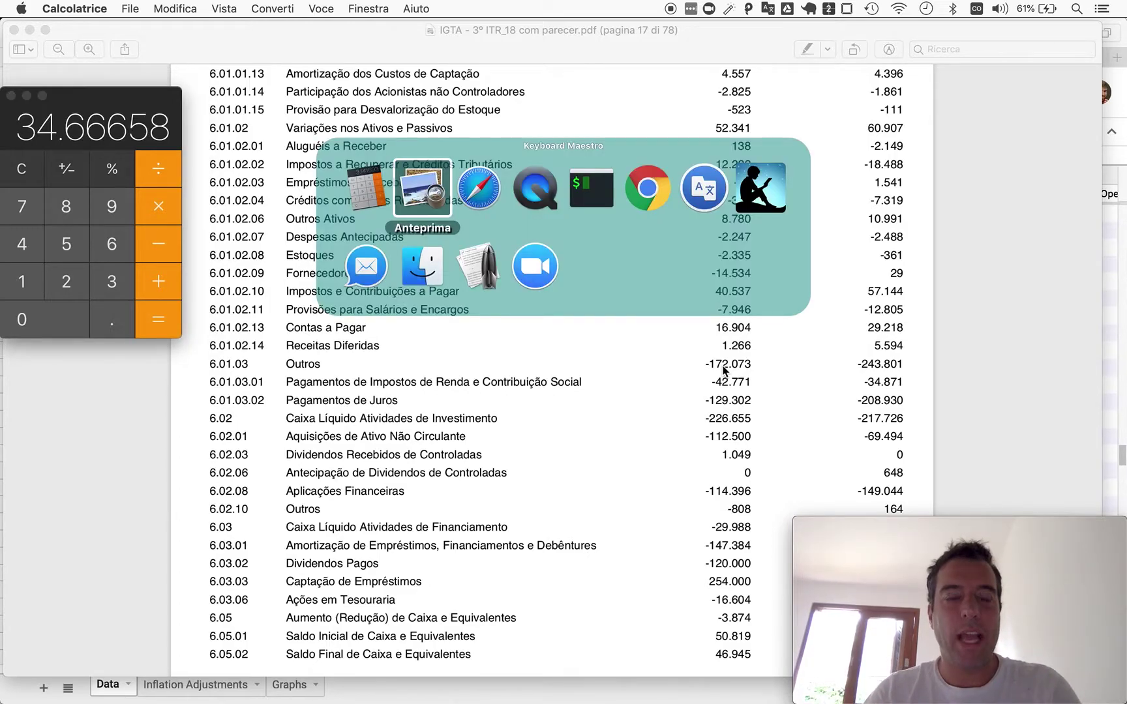
{"action": "key", "text": "super+Tab"}
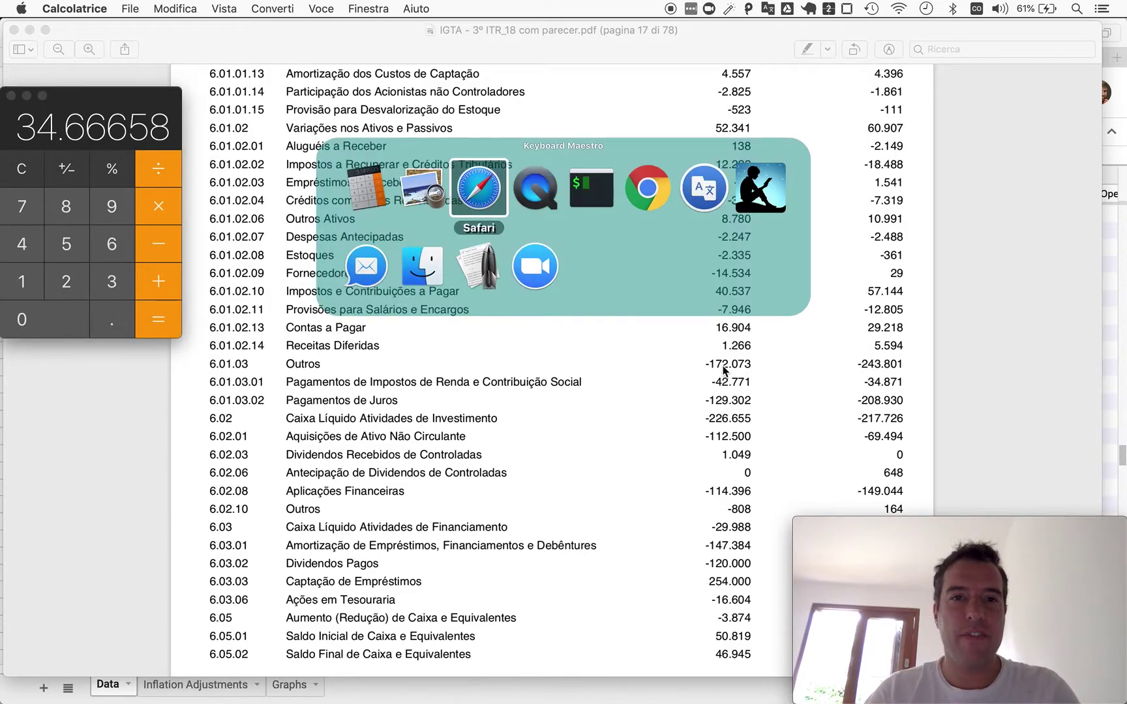
{"action": "type", "text": "34.66658"}
{"action": "key", "text": "Down"}
{"action": "key", "text": "Down"}
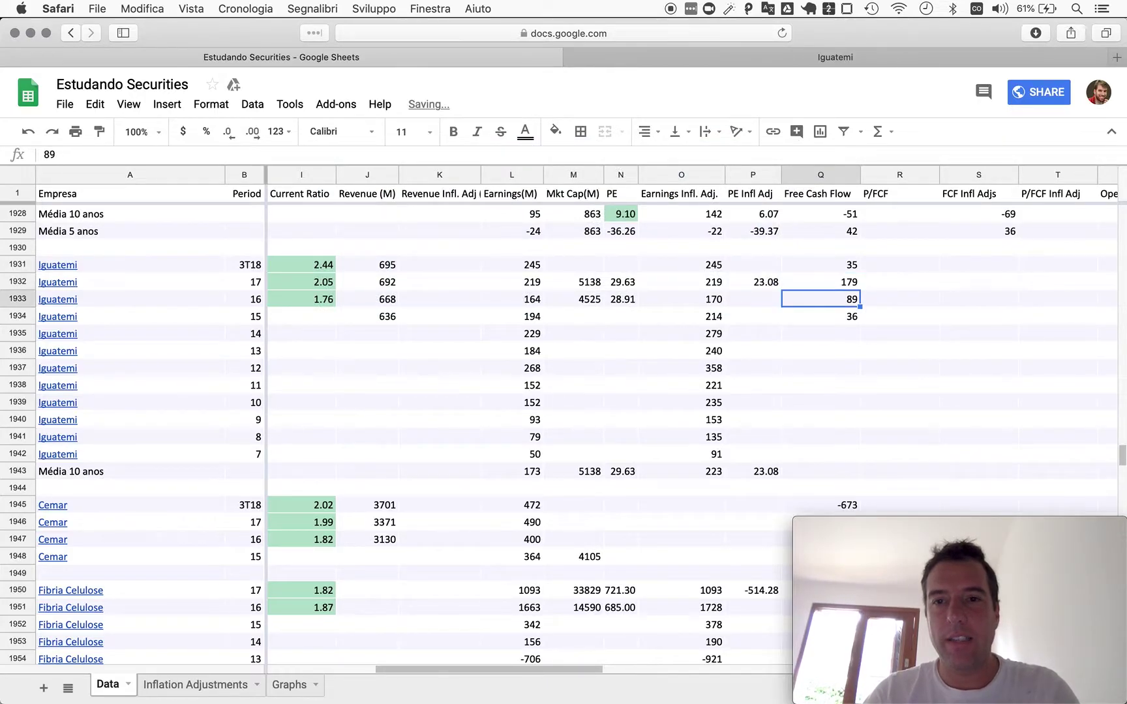
Compare Iguatemi's 3T18 Free Cash Flow with the values of its periods 17, 16 and 15
{"action": "key", "text": "Down"}
{"action": "key", "text": "Up"}
{"action": "key", "text": "Up"}
{"action": "key", "text": "Up"}
{"action": "left_click", "coordinate": [820, 299]}
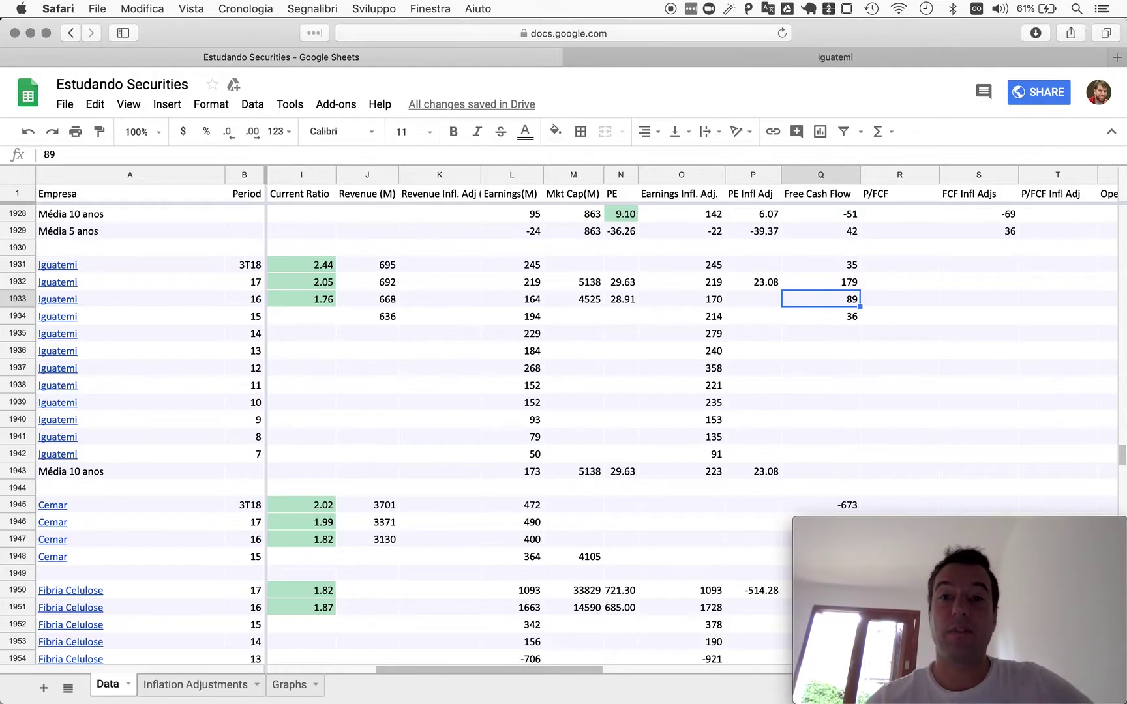
{"action": "key", "text": "Up"}
{"action": "key", "text": "Up"}
{"action": "key", "text": "Down"}
{"action": "key", "text": "Down"}
{"action": "key", "text": "Down"}
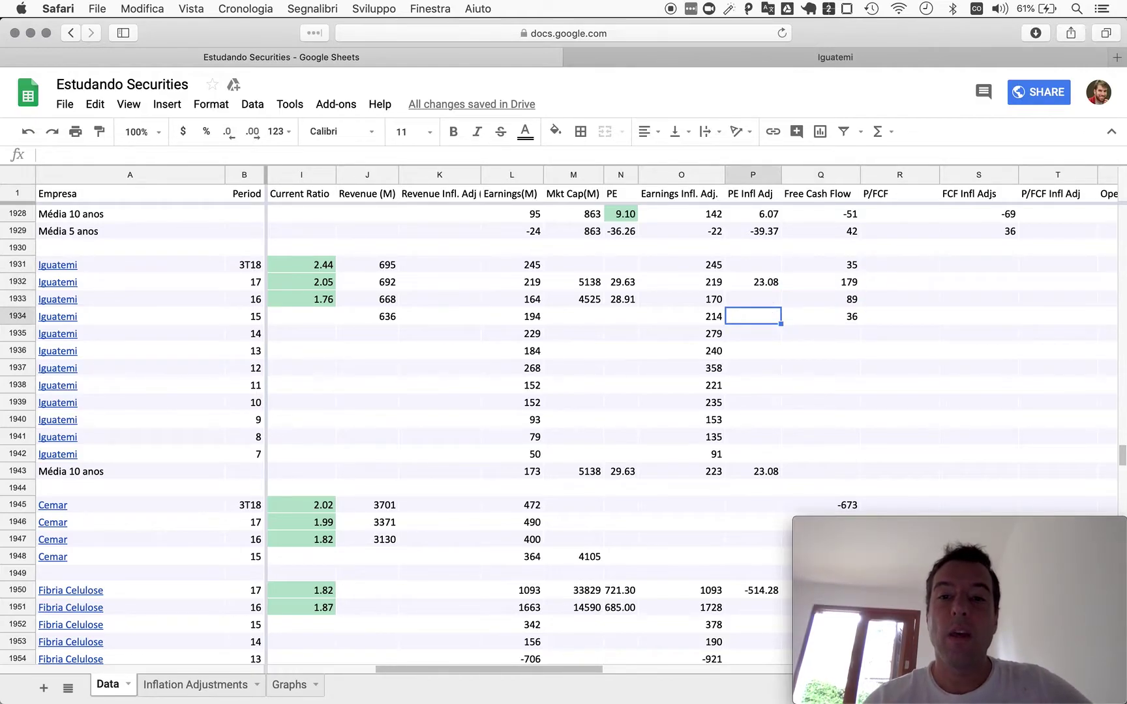
Change the Earnings formula in Iguatemi's Média 10 anos row to start at L1931: =average(offset(L1931,0,0,10,1))
{"action": "key", "text": "Left"}
{"action": "key", "text": "Down"}
{"action": "key", "text": "Down"}
{"action": "key", "text": "Down"}
{"action": "key", "text": "Down"}
{"action": "key", "text": "Down"}
{"action": "key", "text": "Down"}
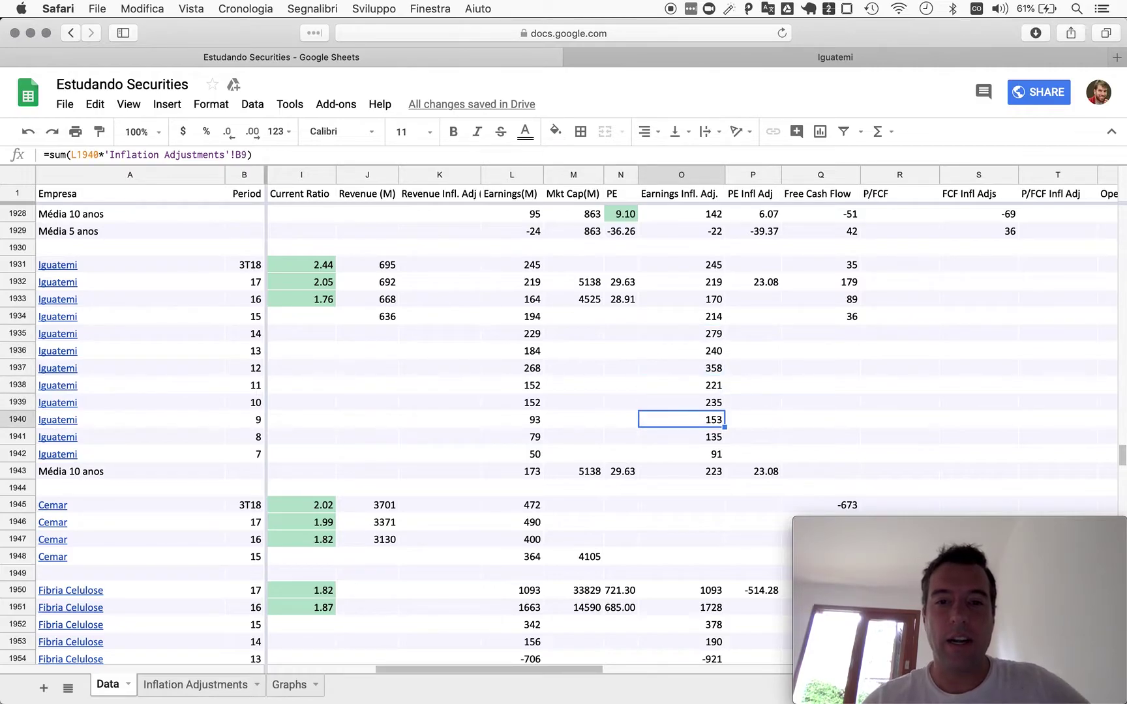
{"action": "key", "text": "Left"}
{"action": "key", "text": "Left"}
{"action": "key", "text": "Left"}
{"action": "key", "text": "Down"}
{"action": "key", "text": "Down"}
{"action": "key", "text": "Down"}
{"action": "key", "text": "Return"}
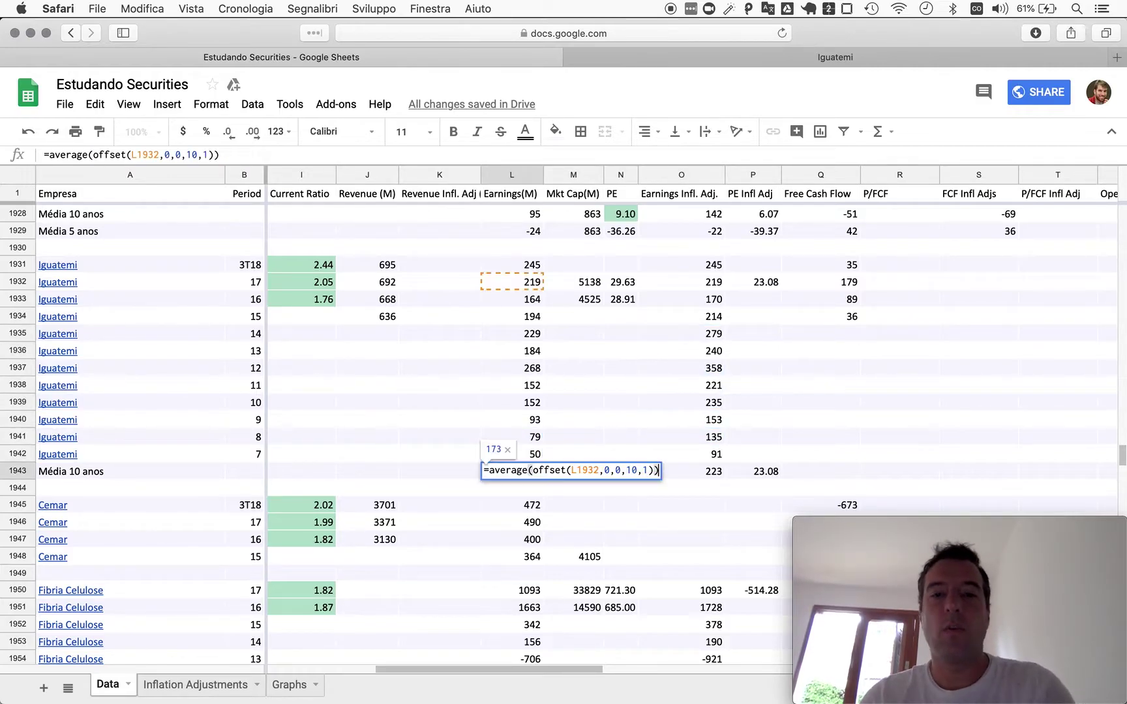
{"action": "key", "text": "Left"}
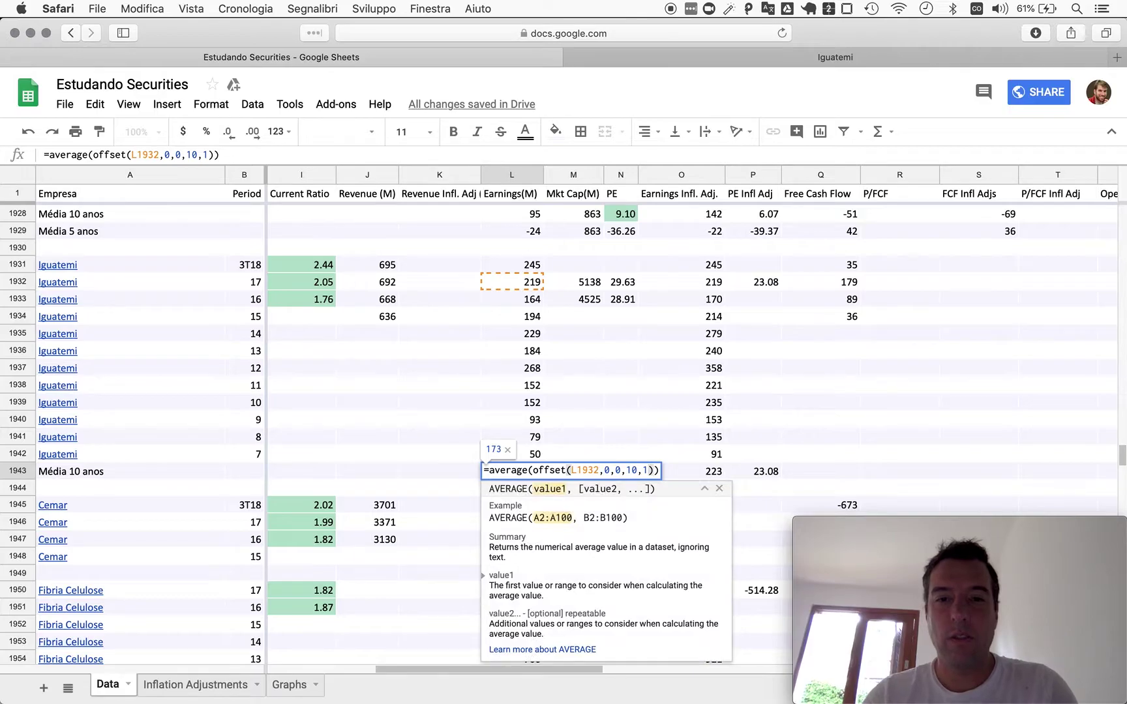
{"action": "left_click", "coordinate": [610, 470]}
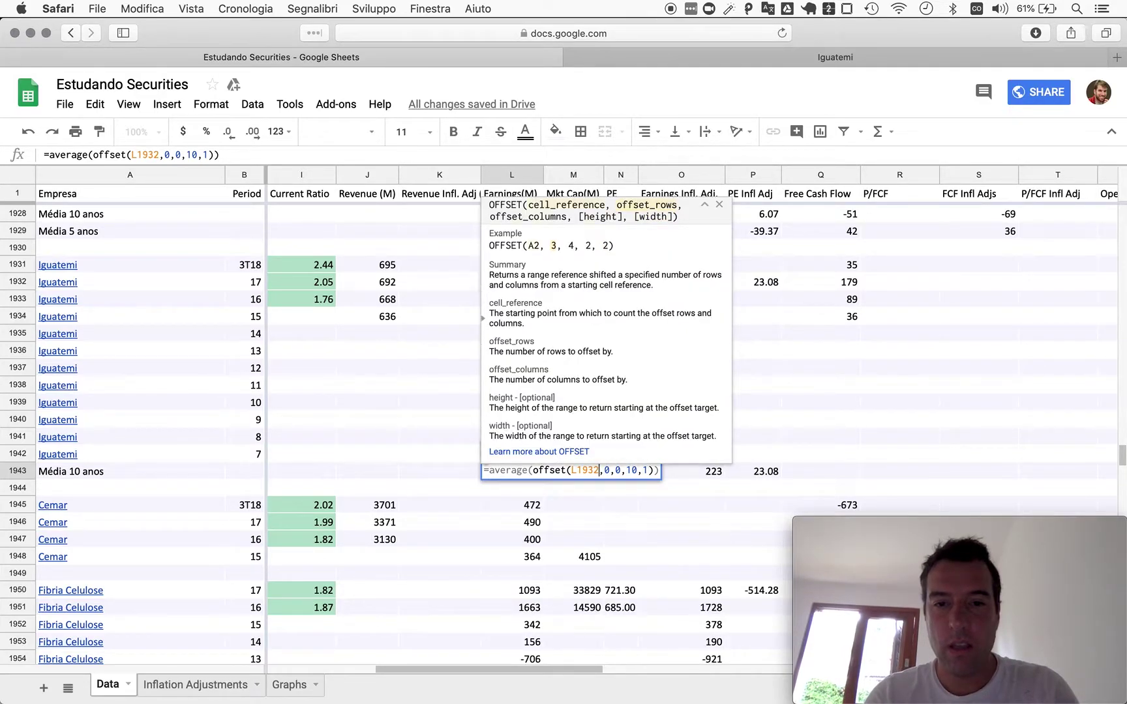
{"action": "key", "text": "BackSpace"}
{"action": "type", "text": "1"}
{"action": "key", "text": "Return"}
Copy the Média 10 anos Earnings formula into the Earnings Infl. Adj. column of the same Iguatemi row
{"action": "key", "text": "Up"}
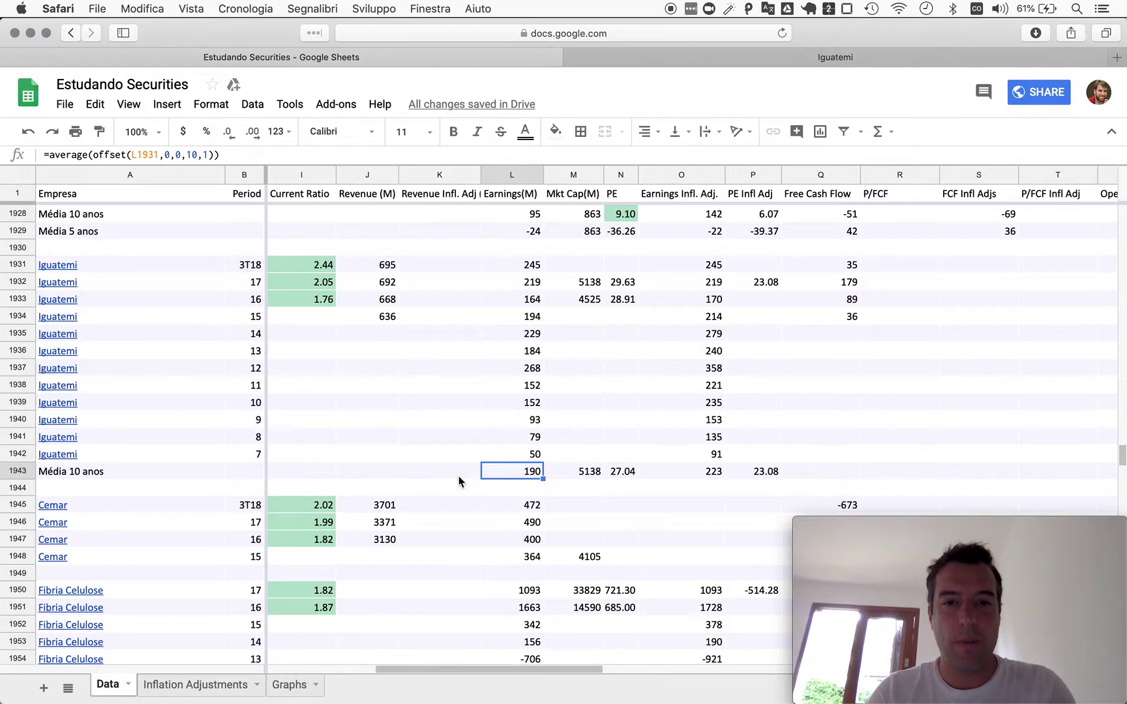
{"action": "key", "text": "Right"}
{"action": "key", "text": "Right"}
{"action": "key", "text": "Right"}
{"action": "key", "text": "super+v"}
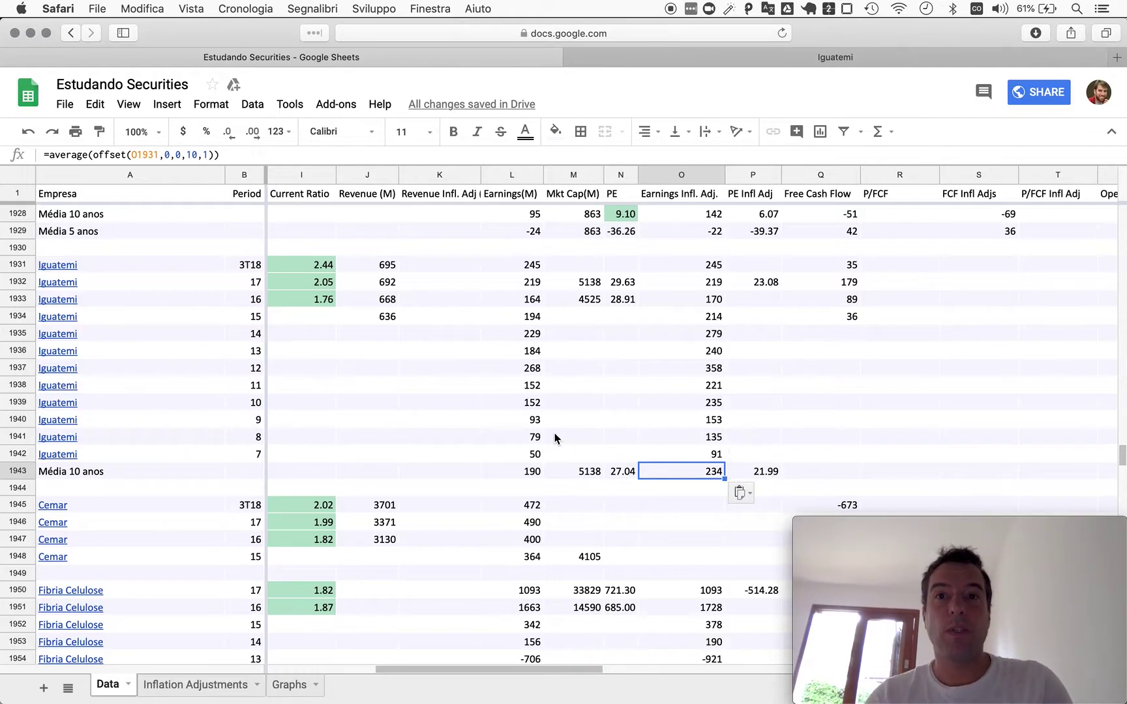
Search the web in a new tab for "iguatemi market cap" and open the Bloomberg IGTA3 stock quote
{"action": "key", "text": "super+t"}
{"action": "type", "text": "igua"}
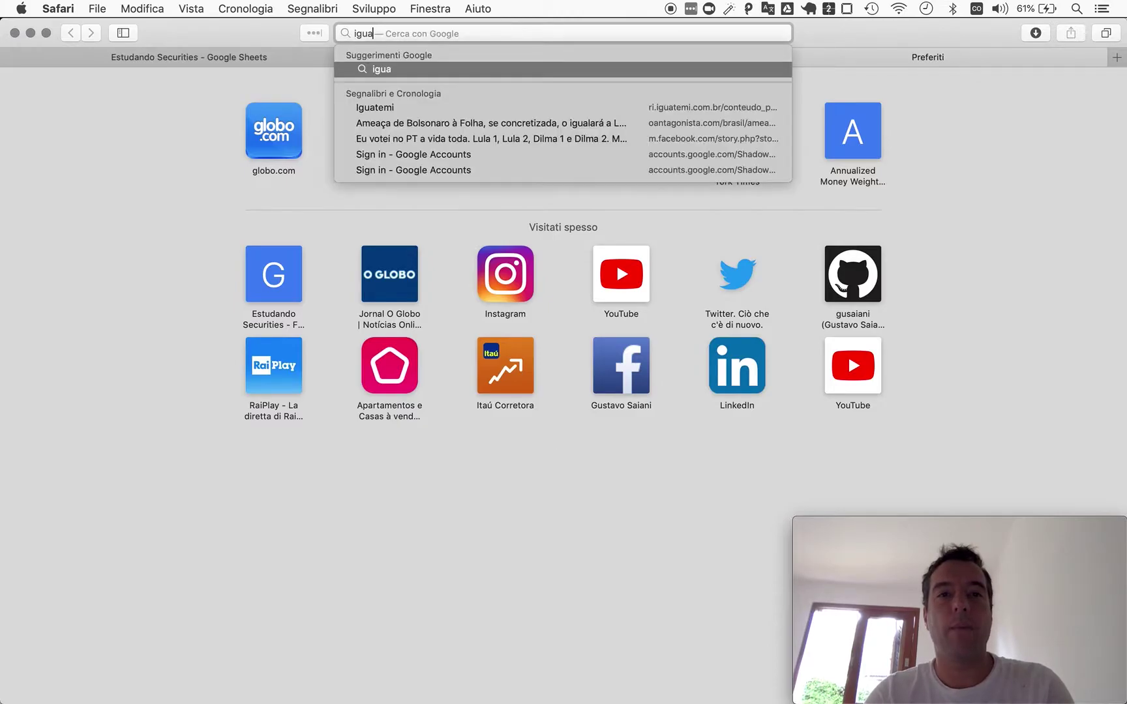
{"action": "type", "text": "temi market cap"}
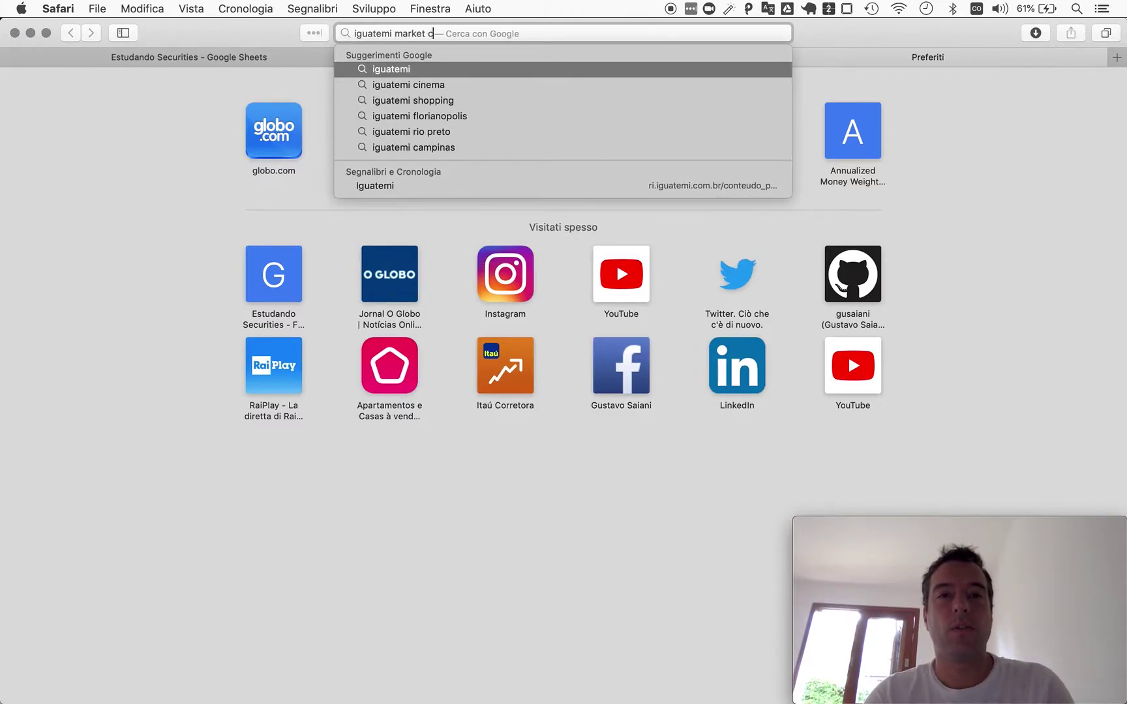
{"action": "key", "text": "Return"}
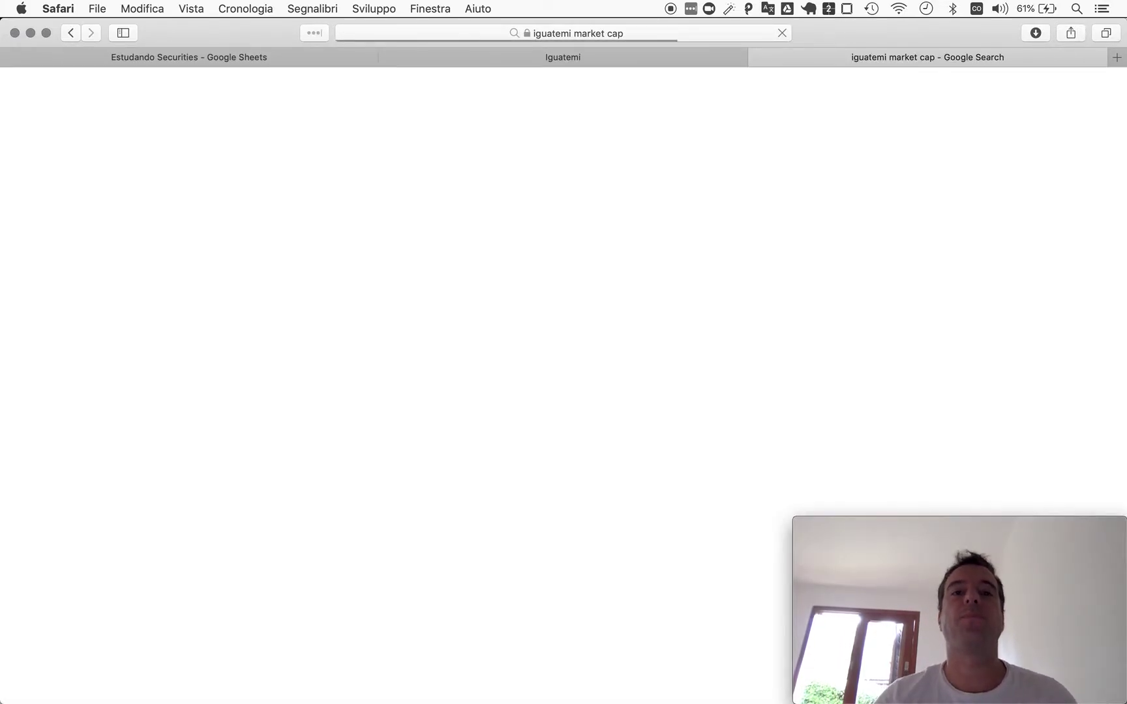
{"action": "scroll", "coordinate": [41, 483], "scroll_direction": "down", "scroll_amount": 5}
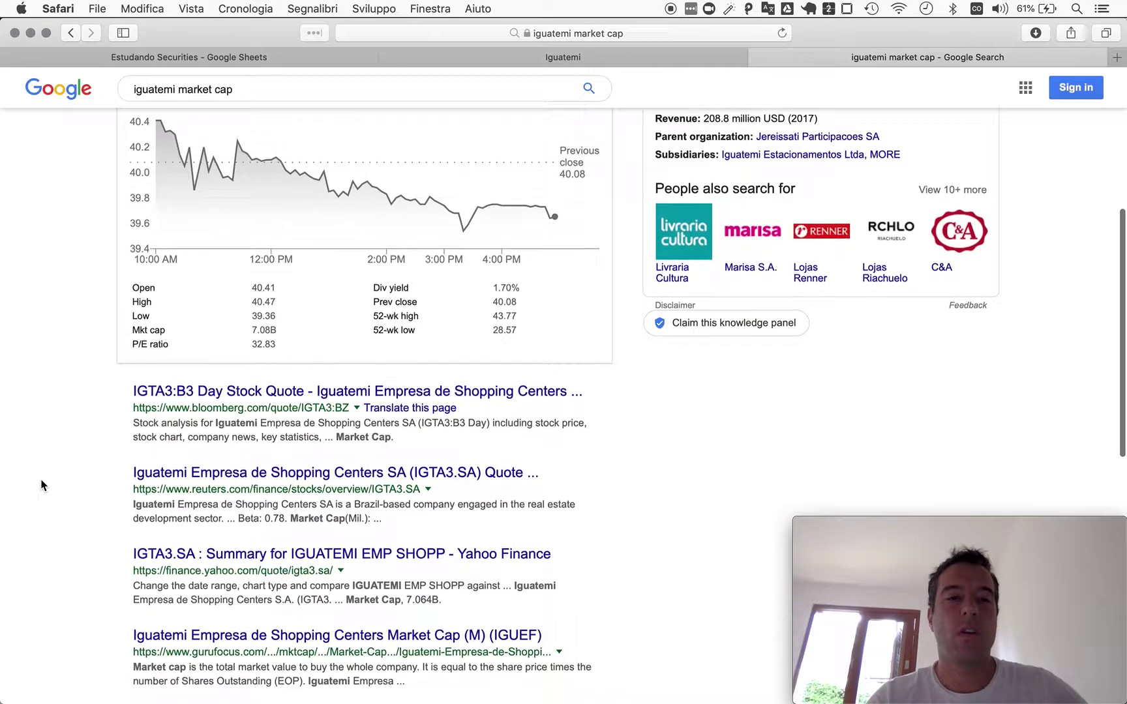
{"action": "left_click", "coordinate": [188, 391]}
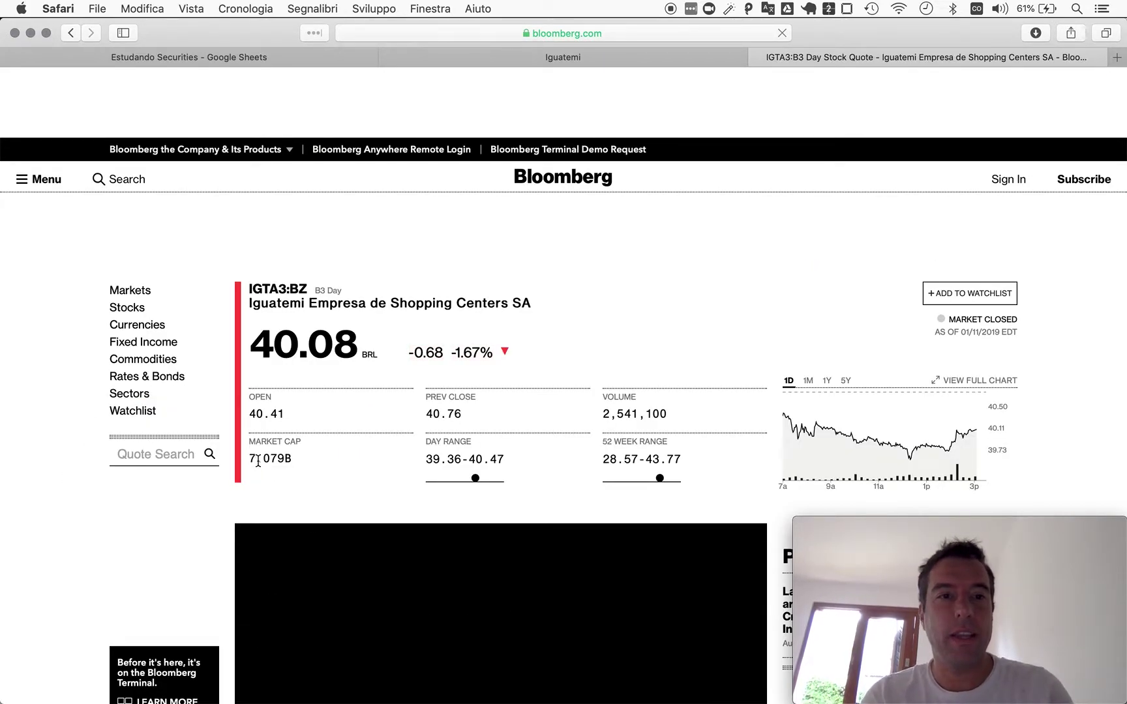
Return to the Estudando Securities spreadsheet and set Mkt Cap in Iguatemi's Média 10 anos row to 7079
{"action": "key", "text": "ctrl+Tab"}
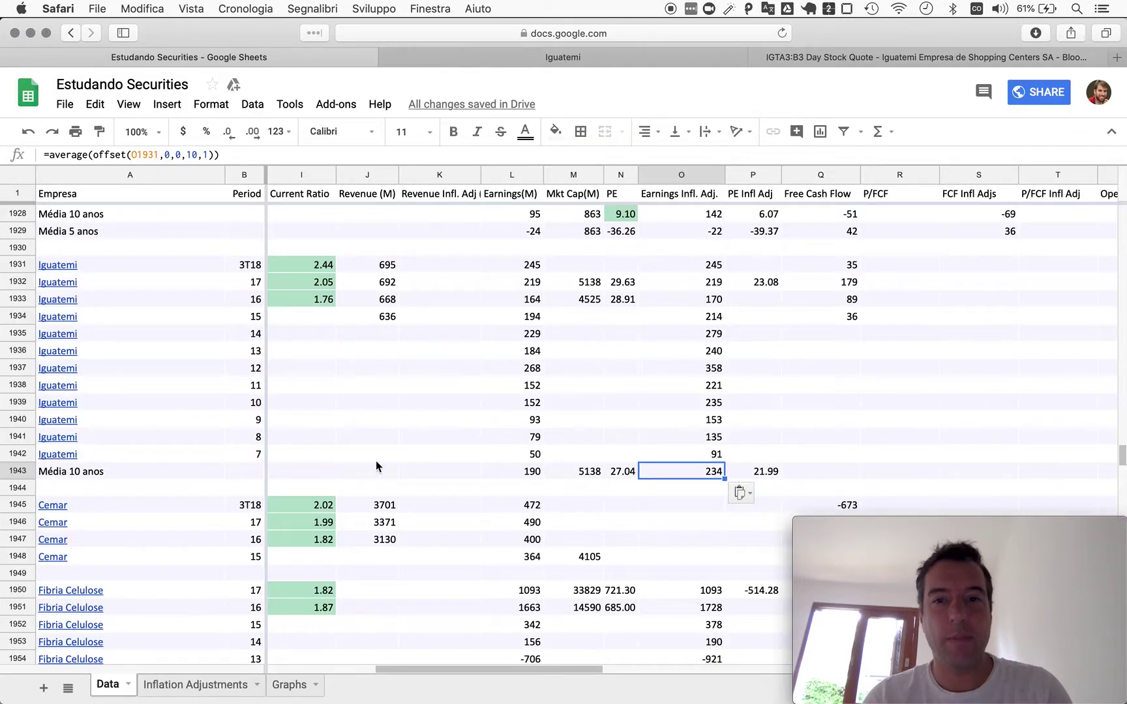
{"action": "left_click", "coordinate": [590, 472]}
{"action": "type", "text": "7079"}
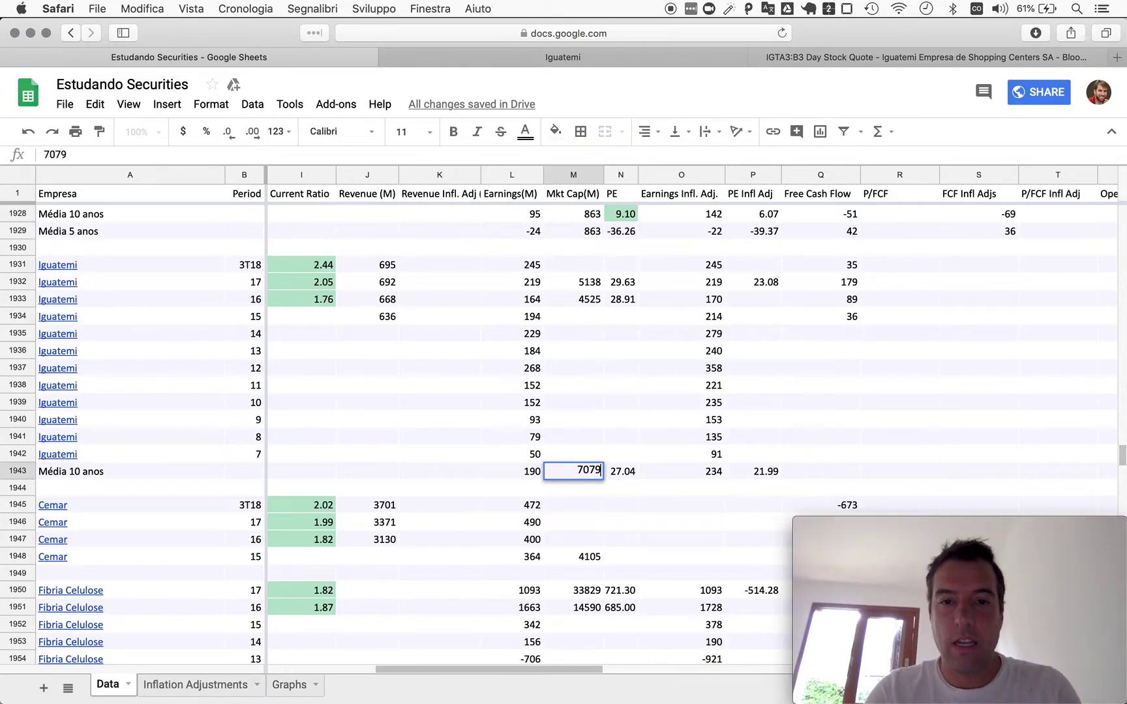
{"action": "key", "text": "Return"}
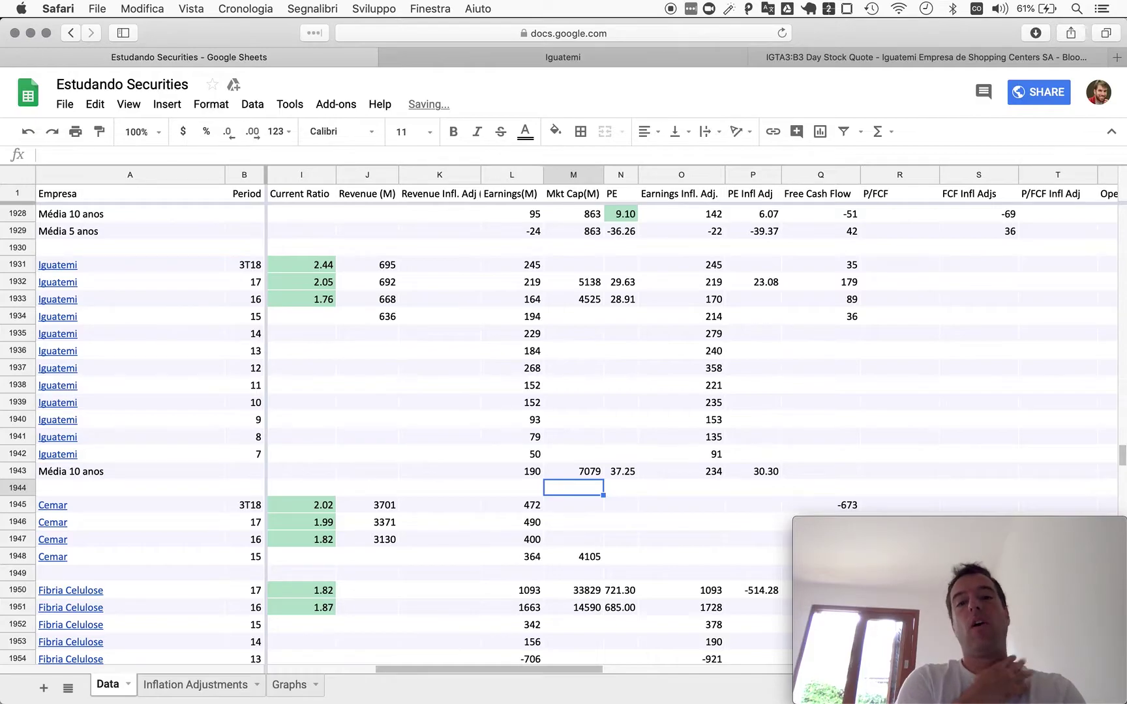